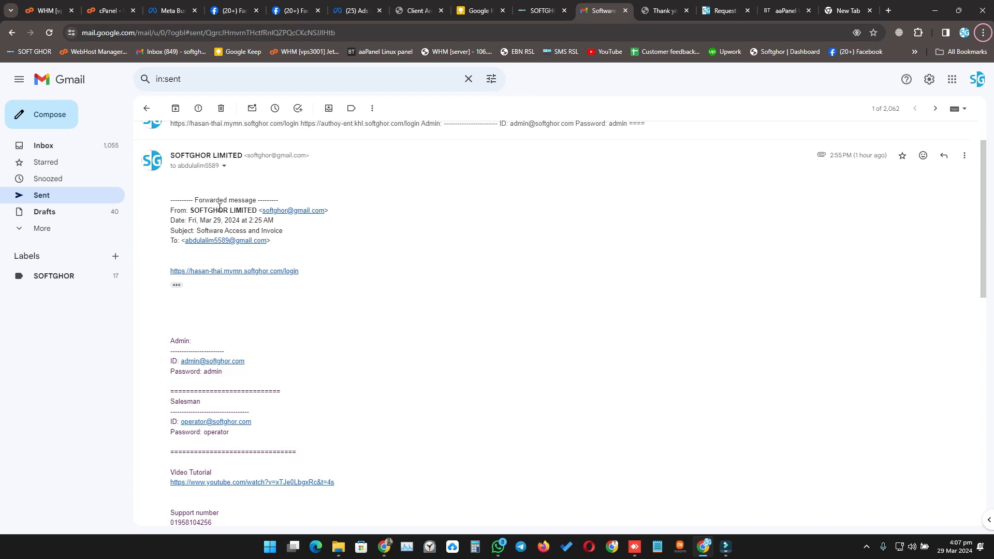
Open the POS software's login link from the forwarded software access e-mail.
scroll(293, 340, "down", 1)
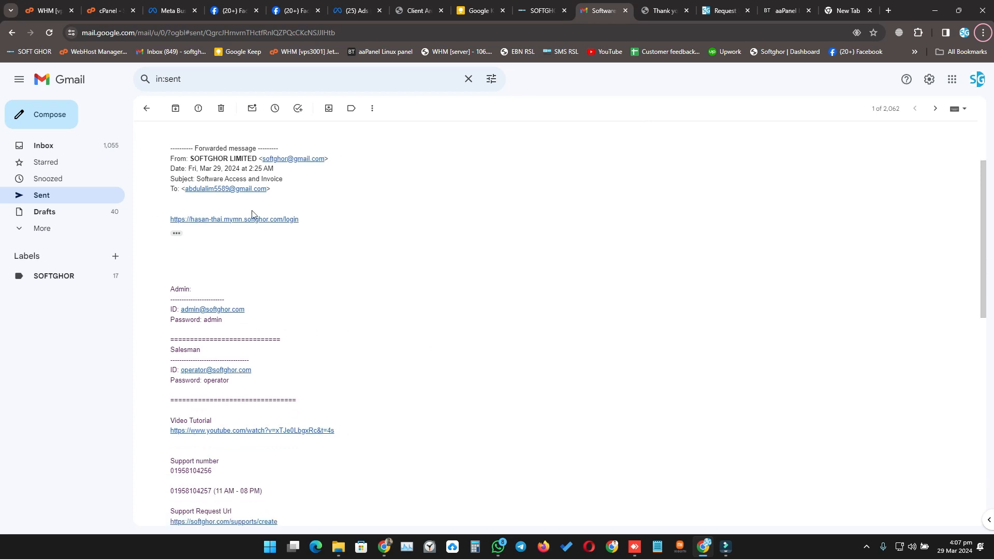
scroll(282, 448, "down", 5)
scroll(284, 449, "down", 4)
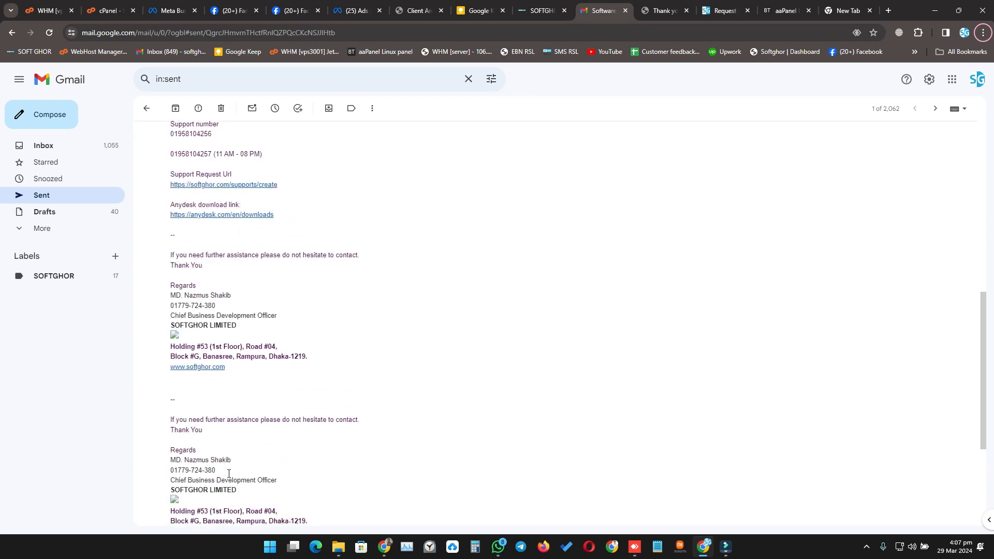
scroll(274, 405, "up", 2)
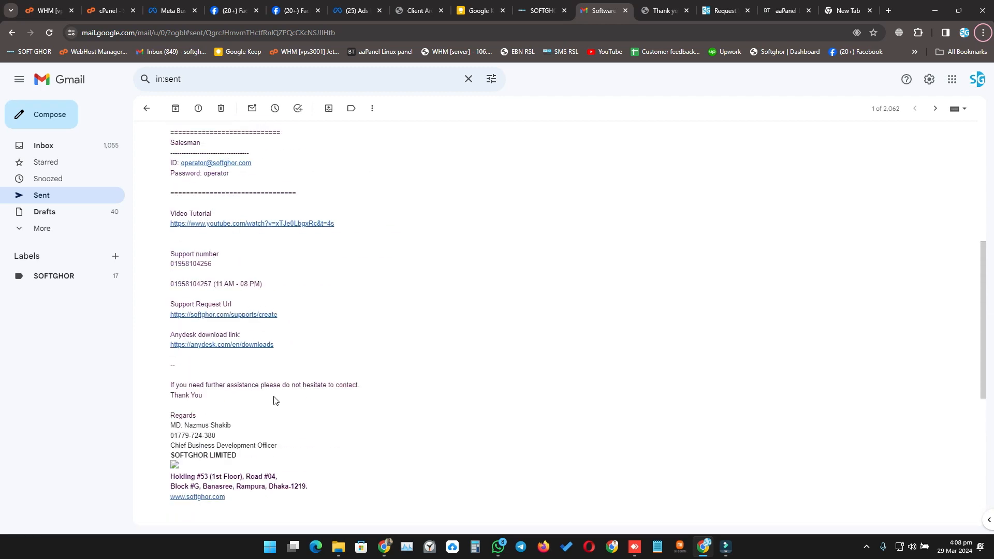
scroll(247, 235, "up", 2)
scroll(268, 263, "up", 3)
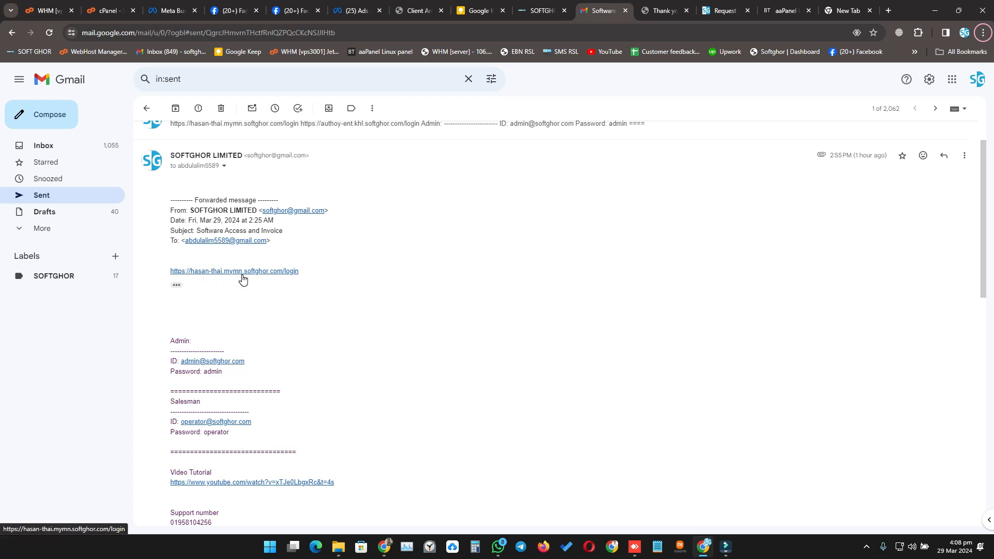
left_click(223, 274)
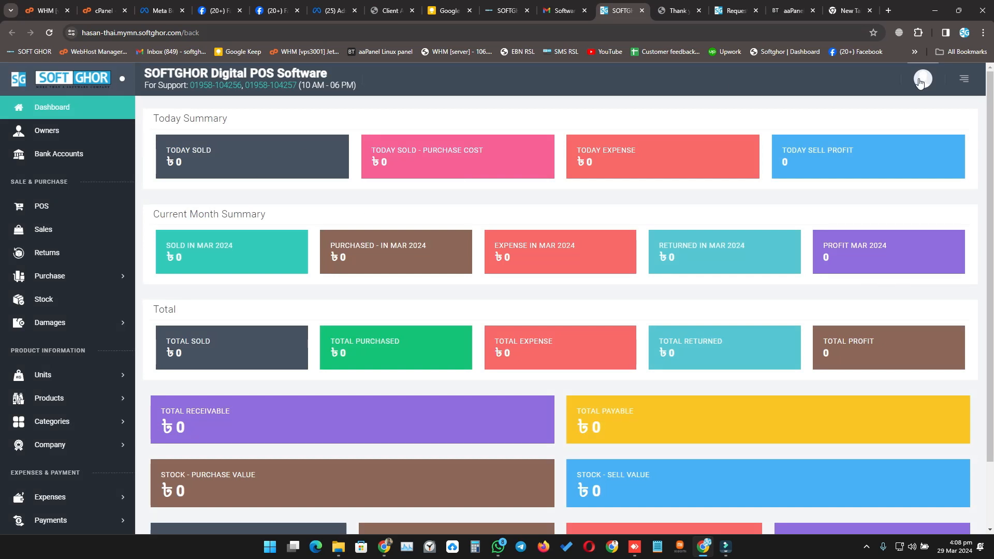
Log out of the POS dashboard and sign back in with the admin account's e-mail and password from the access e-mail.
left_click(921, 80)
left_click(884, 154)
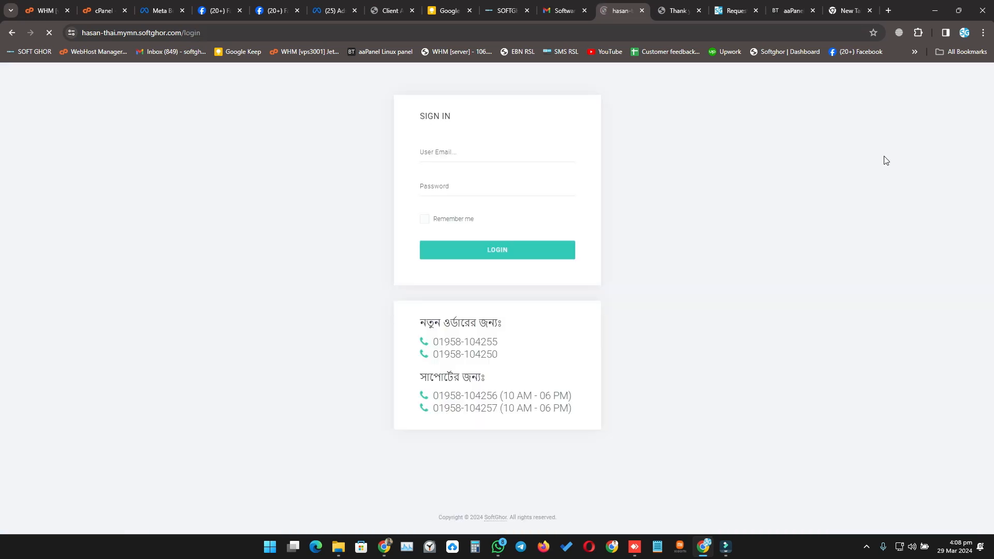
left_click(517, 186)
left_click(519, 157)
key("ctrl+shift+Tab")
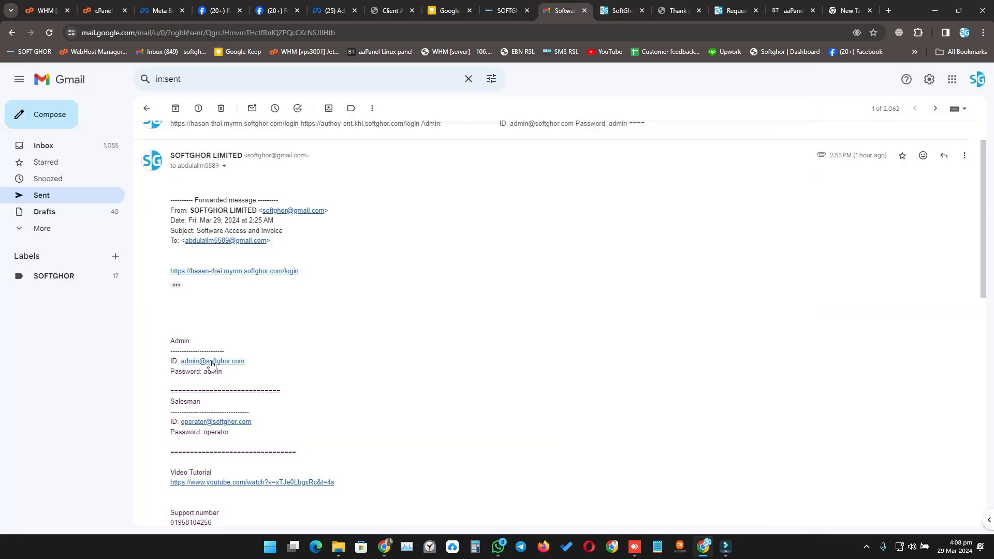
double_click(211, 374)
key("ctrl+Tab")
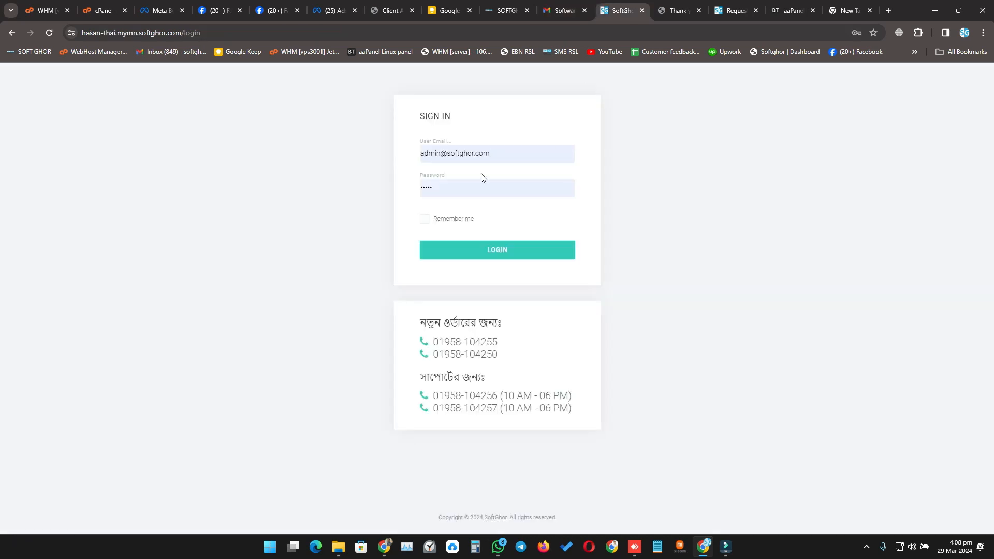
left_click(497, 260)
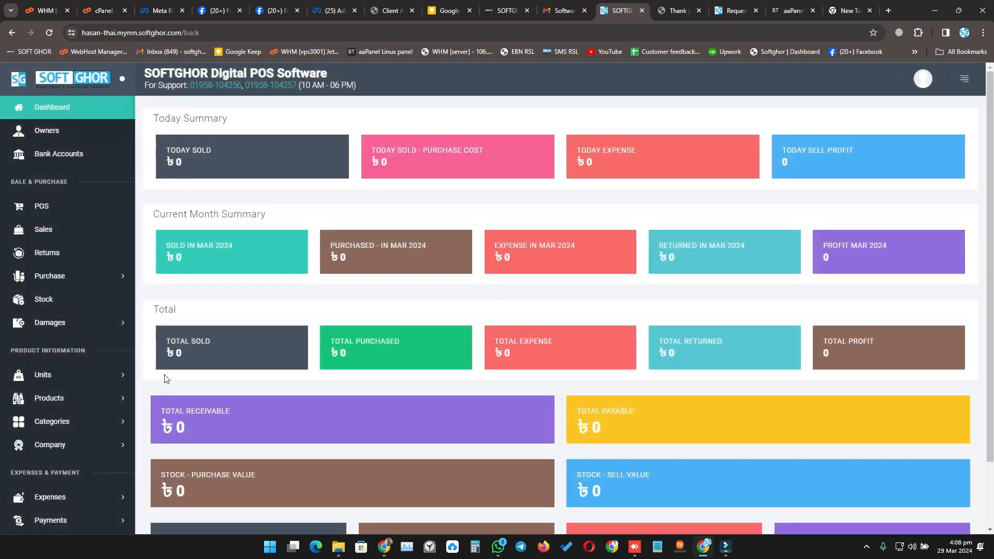
Look over the dashboard summaries and open the form for adding a new product.
left_click(586, 189)
scroll(92, 332, "down", 9)
scroll(92, 332, "down", 2)
scroll(100, 388, "up", 10)
left_click(81, 403)
left_click(70, 427)
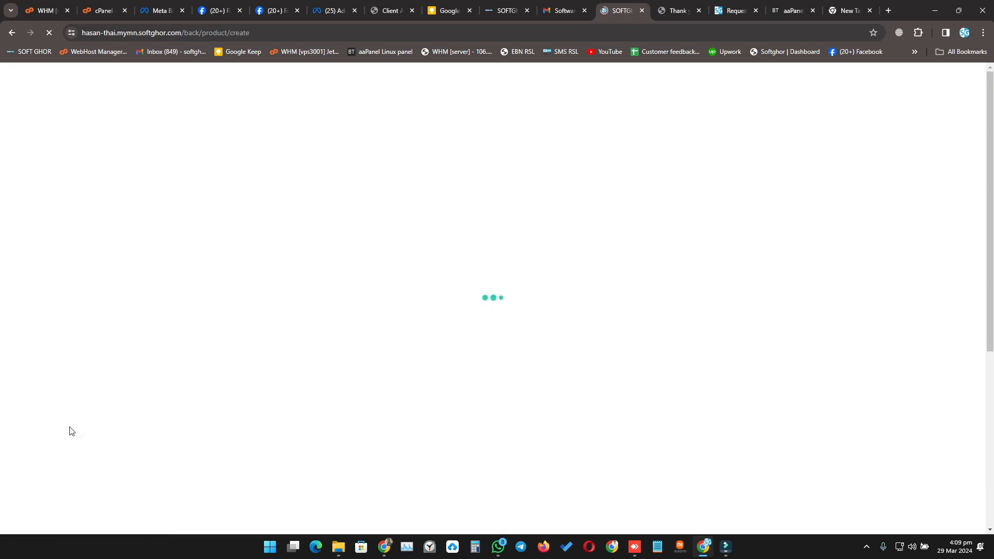
Enter 24/24 Pipe as the new product's name.
left_click(248, 249)
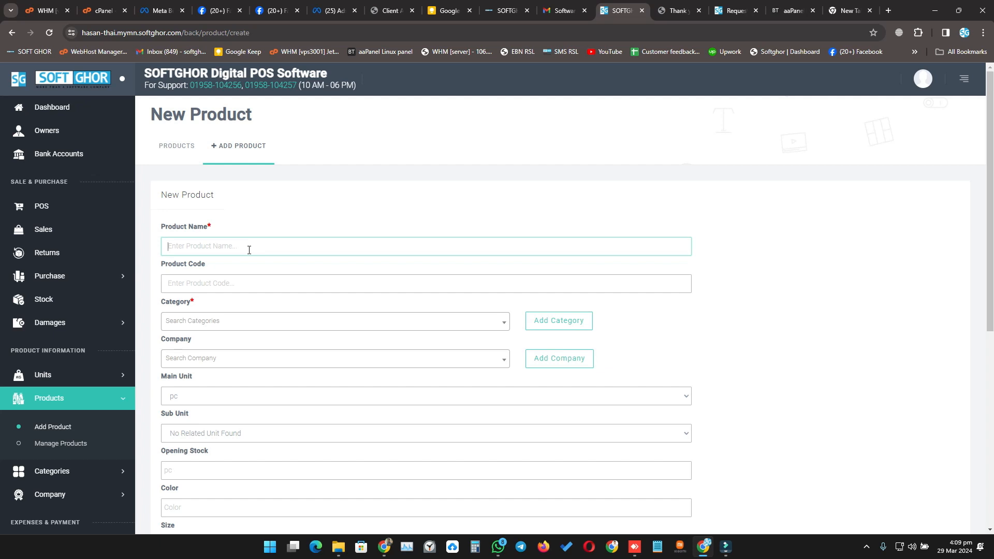
type("S")
key("BackSpace")
type("2")
key("BackSpace")
type("24")
type("/24 Pipe")
Create a product category named Pipe and assign it to the new product.
left_click(436, 325)
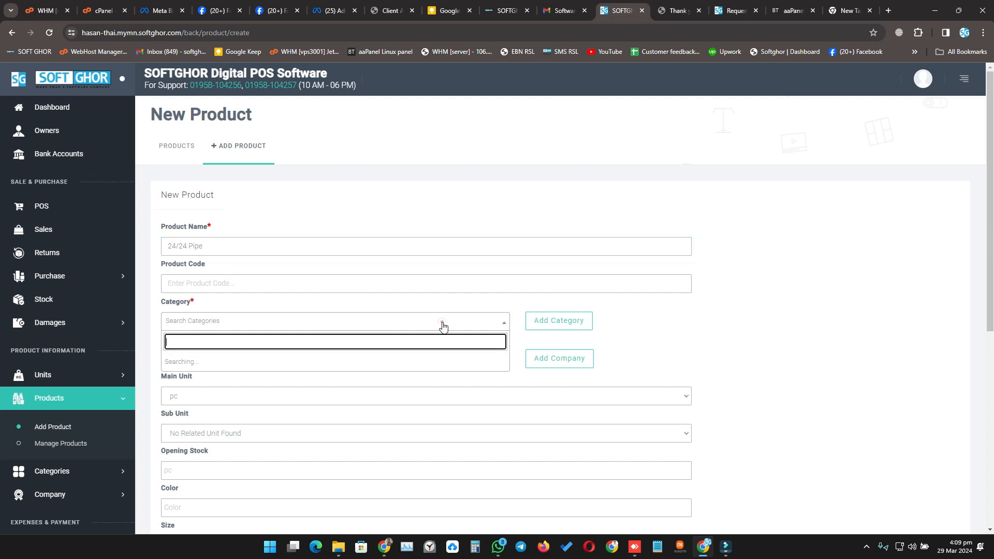
left_click(564, 319)
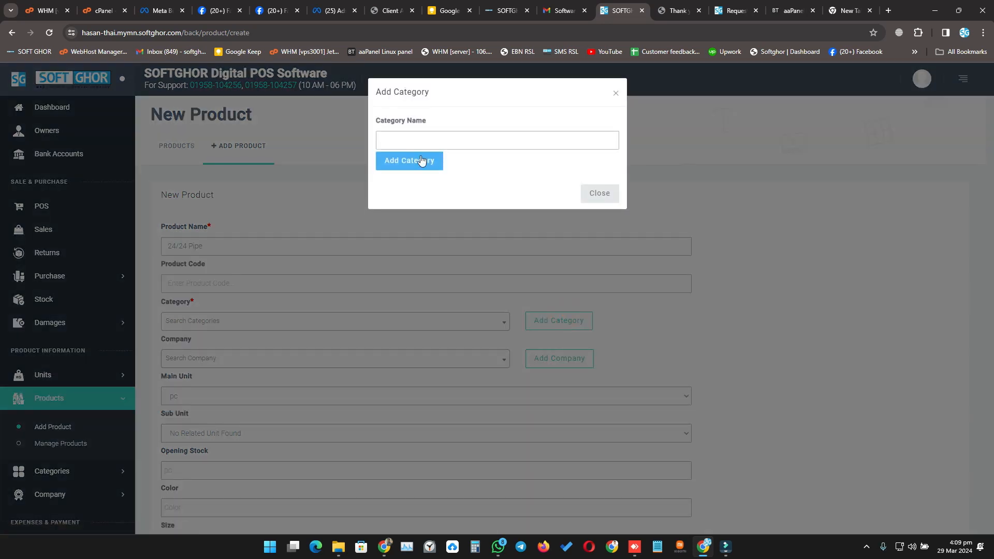
left_click(415, 140)
type("Pipe")
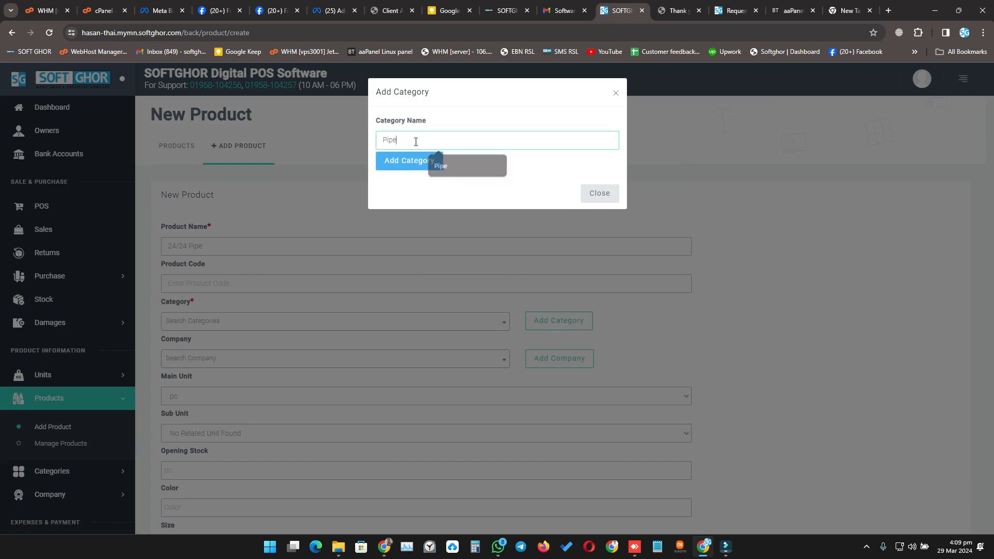
left_click(419, 164)
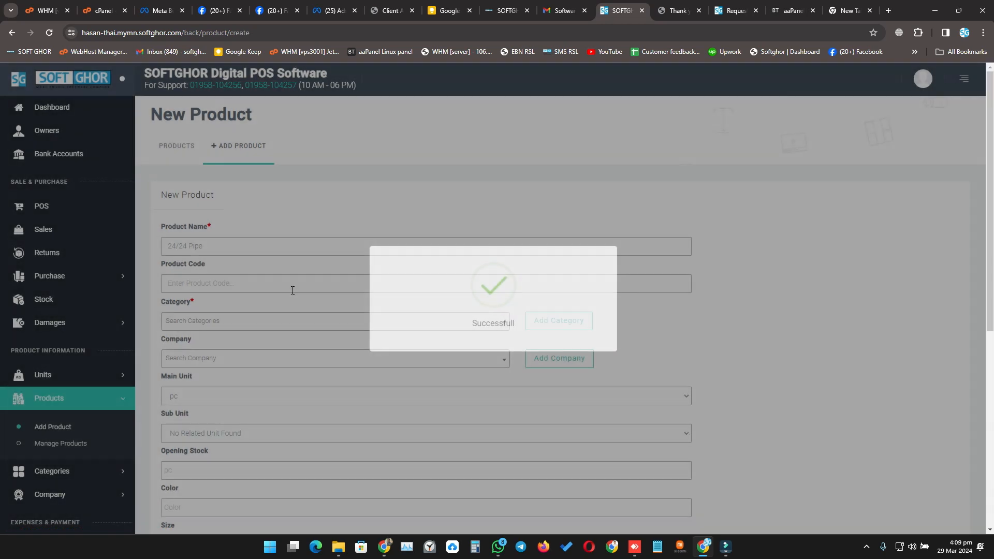
left_click(250, 321)
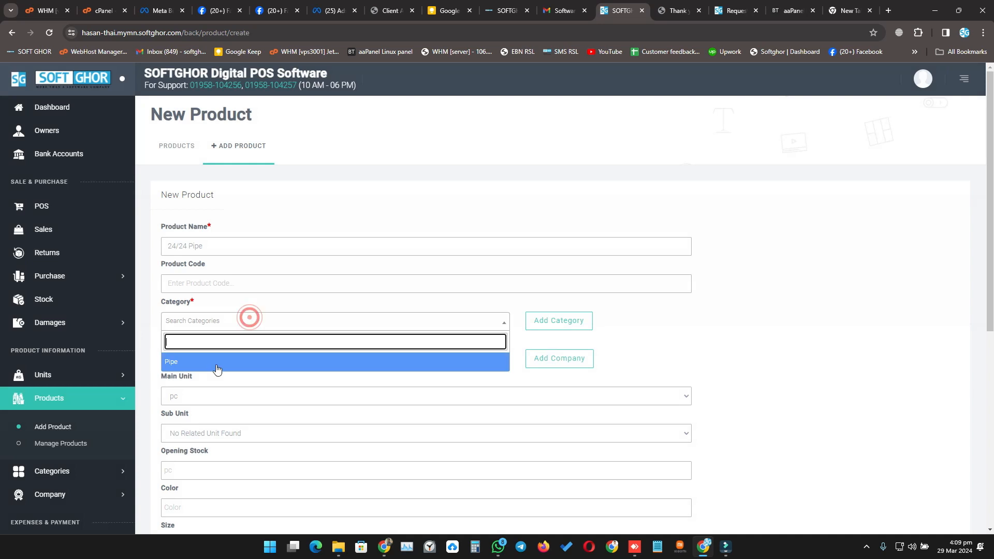
left_click(215, 361)
Examine the new product's stock and price fields and the available main unit options, keeping pc.
scroll(187, 321, "down", 2)
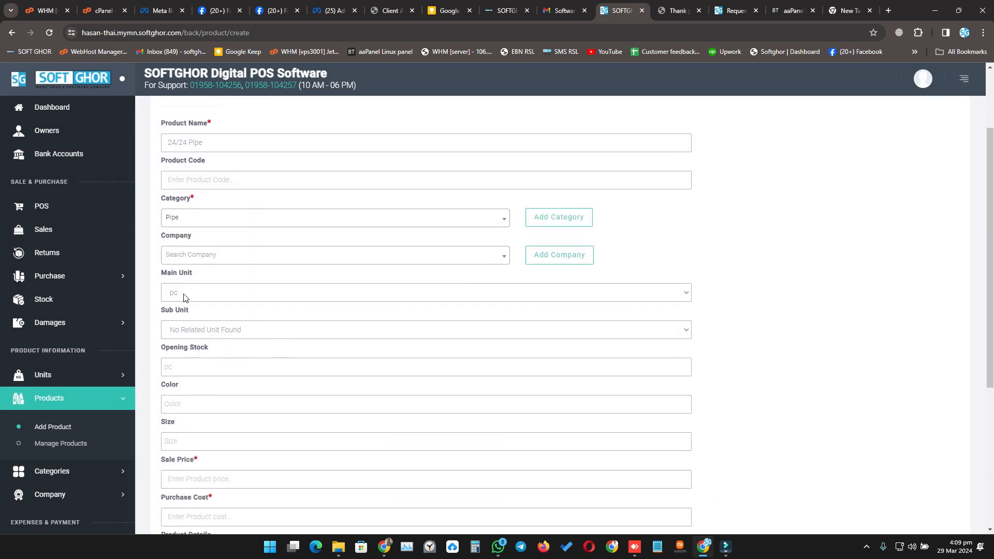
left_click(199, 367)
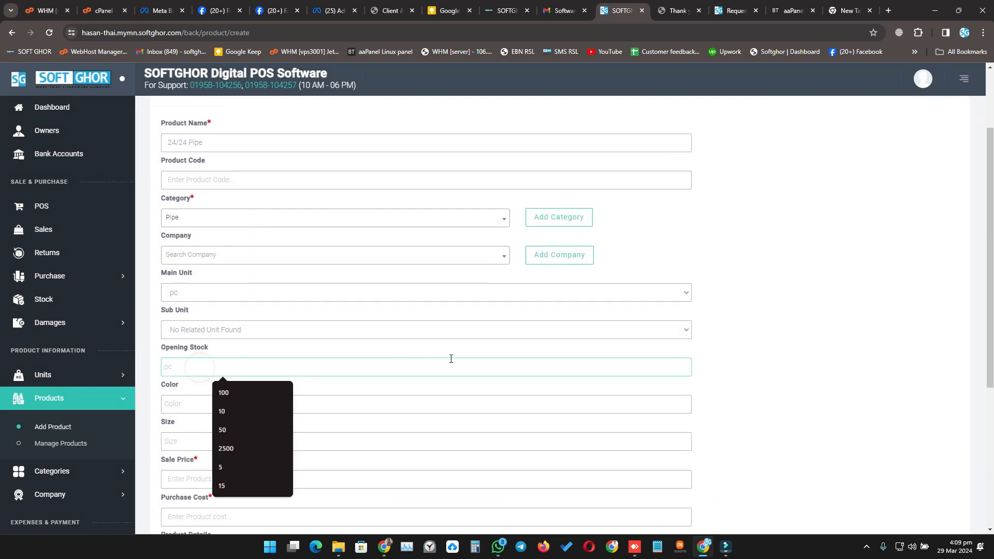
scroll(324, 288, "down", 2)
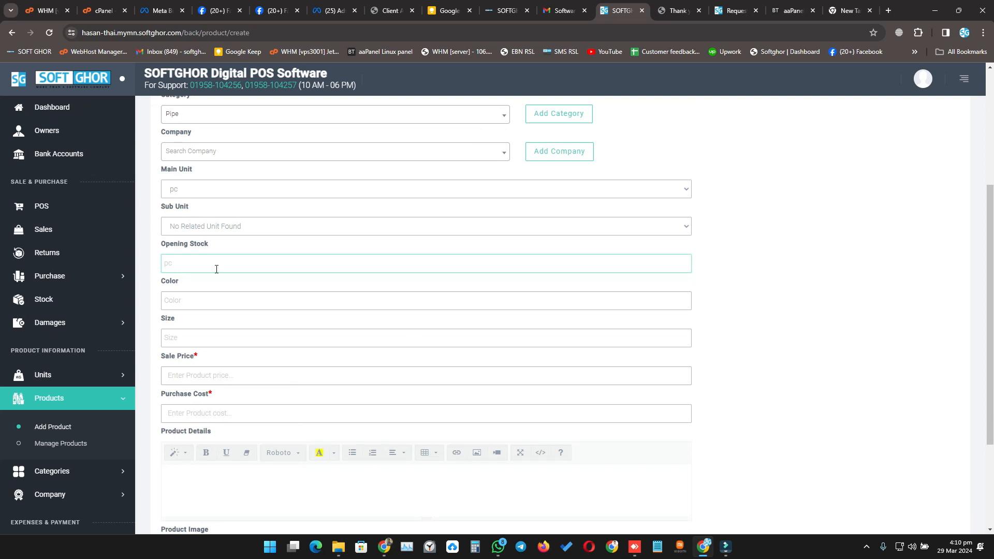
scroll(233, 207, "up", 4)
scroll(264, 350, "down", 4)
left_click(191, 196)
left_click(191, 201)
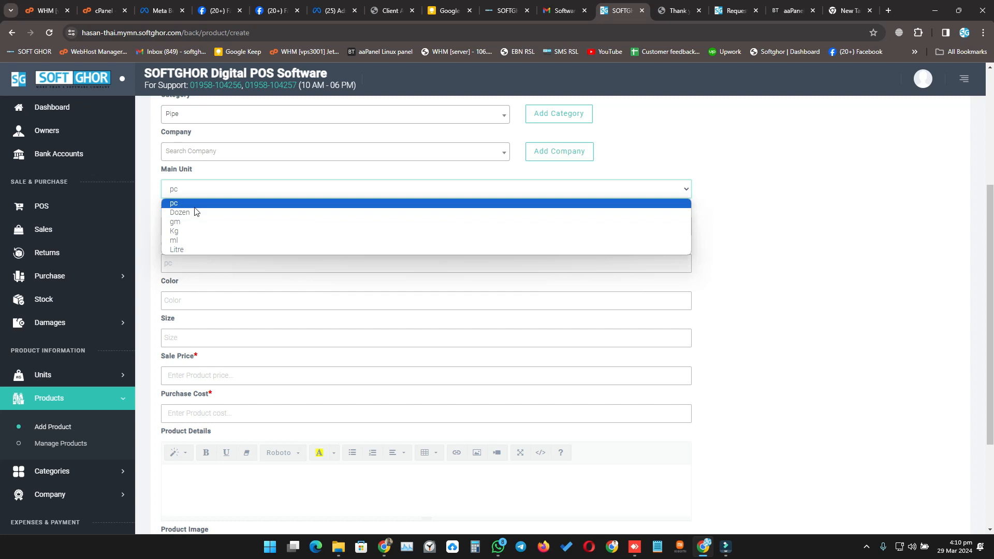
left_click(197, 188)
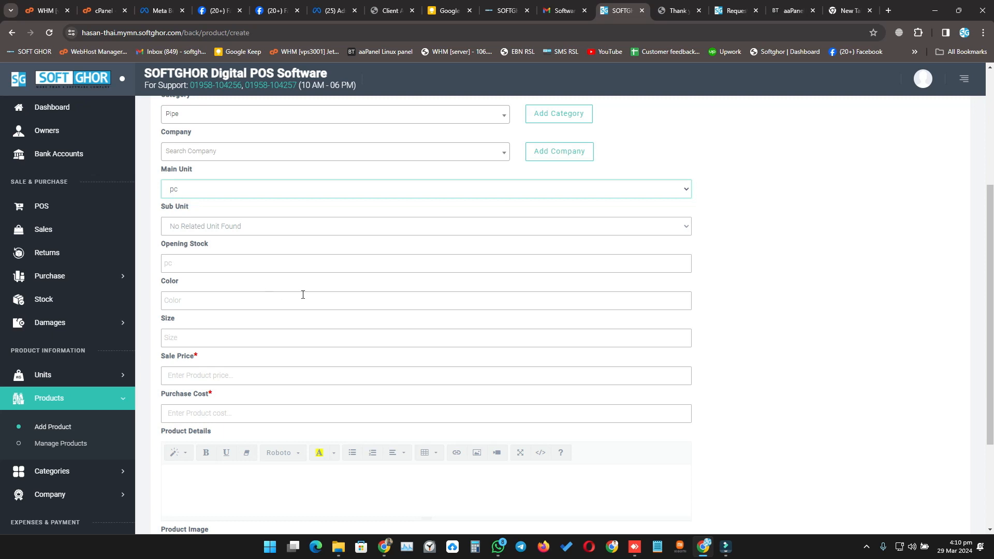
Set the product's opening stock to 100 pc.
left_click(190, 259)
scroll(209, 244, "up", 3)
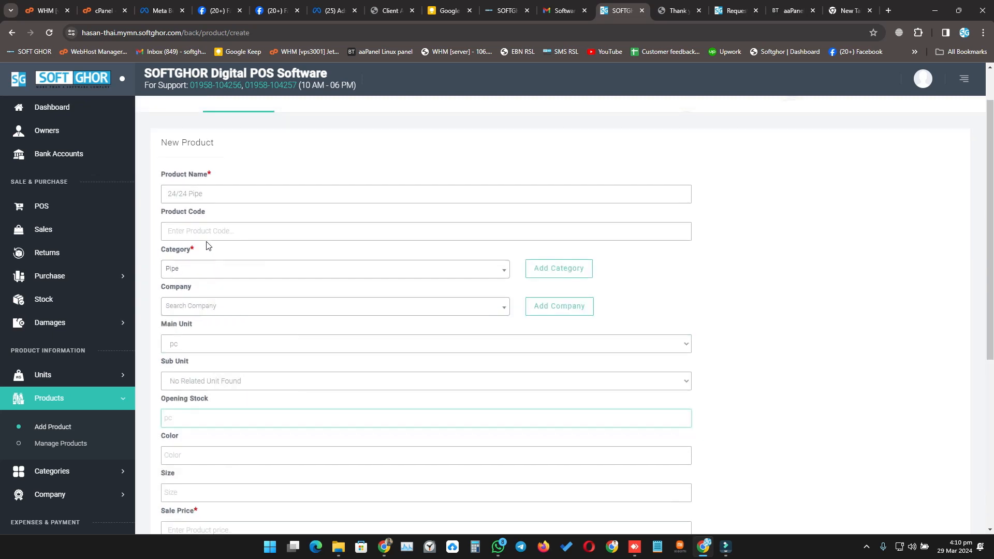
left_click(218, 199)
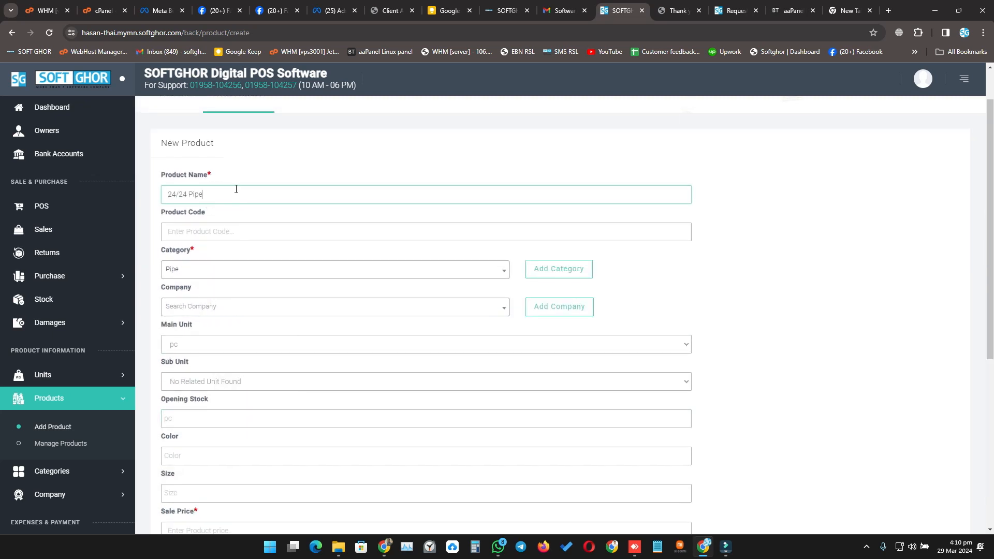
scroll(225, 251, "down", 3)
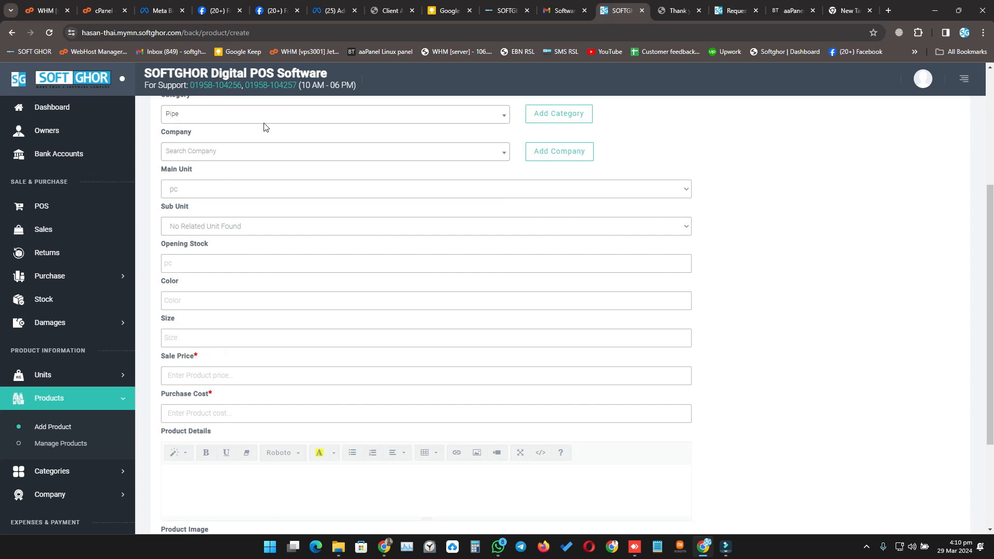
left_click(194, 265)
type("10")
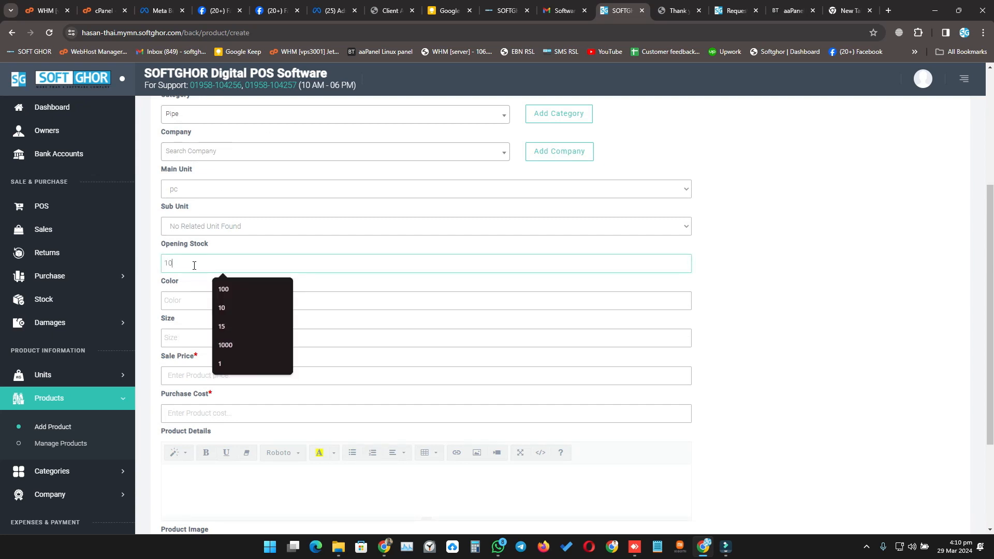
type("0")
Set the product's color to White and its size to 24/24.
left_click(186, 306)
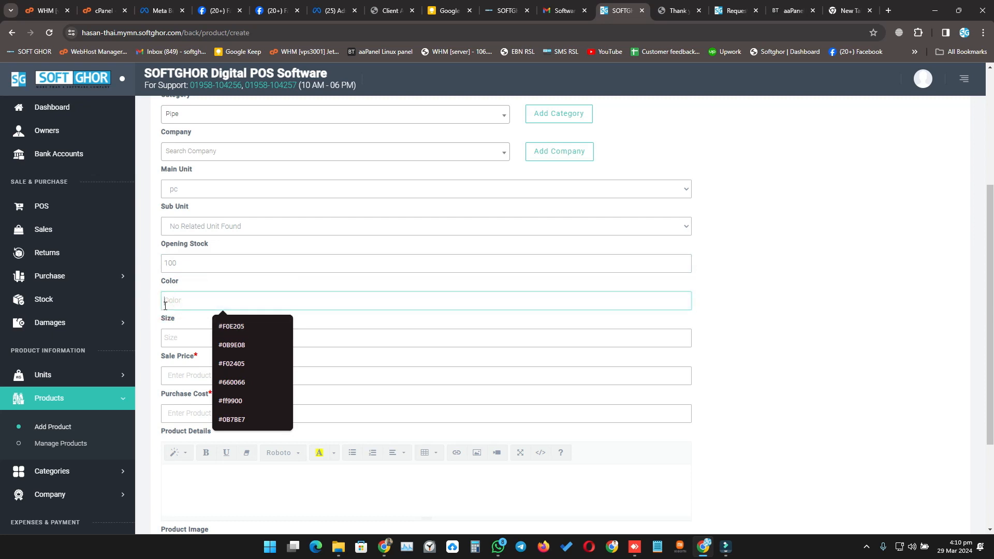
type("Wh")
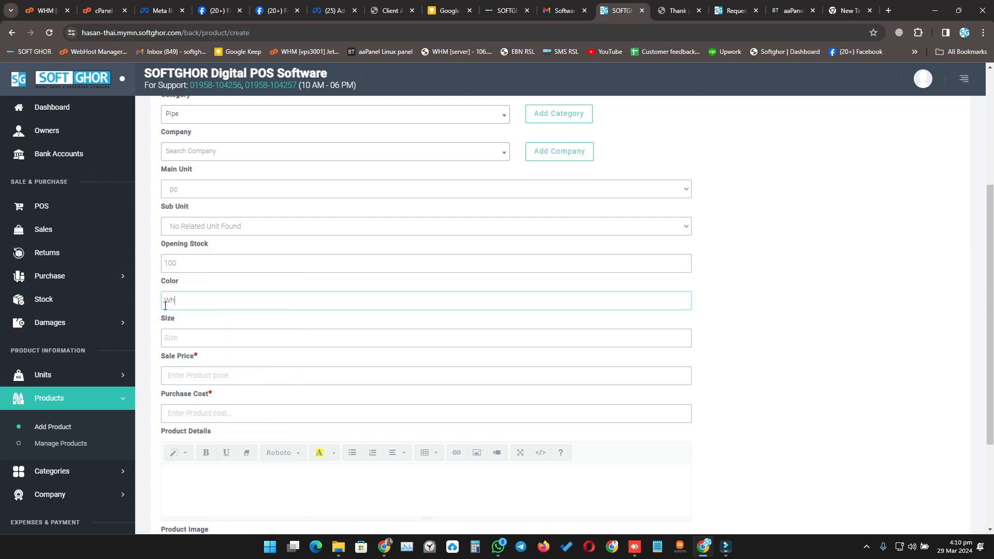
type("ite")
left_click(192, 337)
type("24/24")
Set the product's sale price to 100 and its purchase cost to 80.
left_click(207, 380)
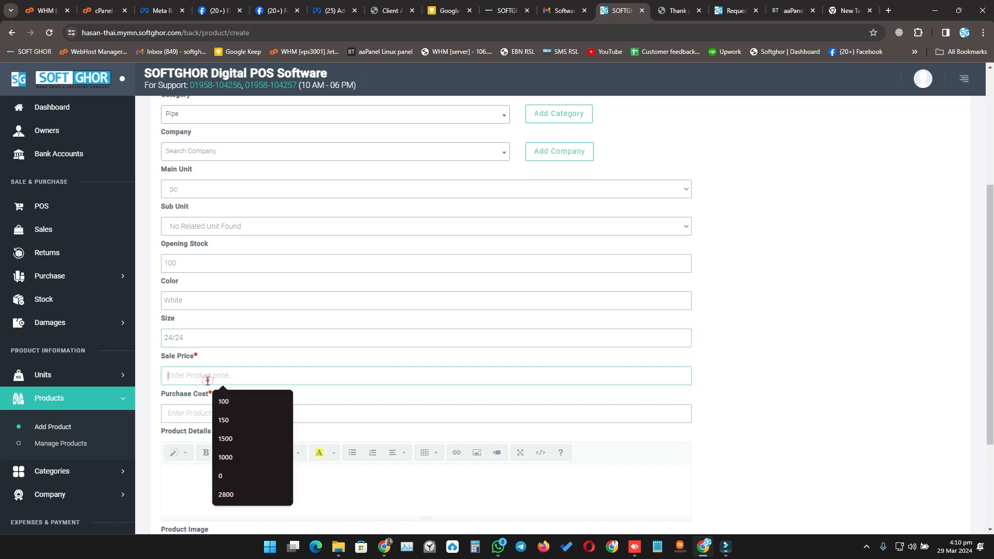
type("100")
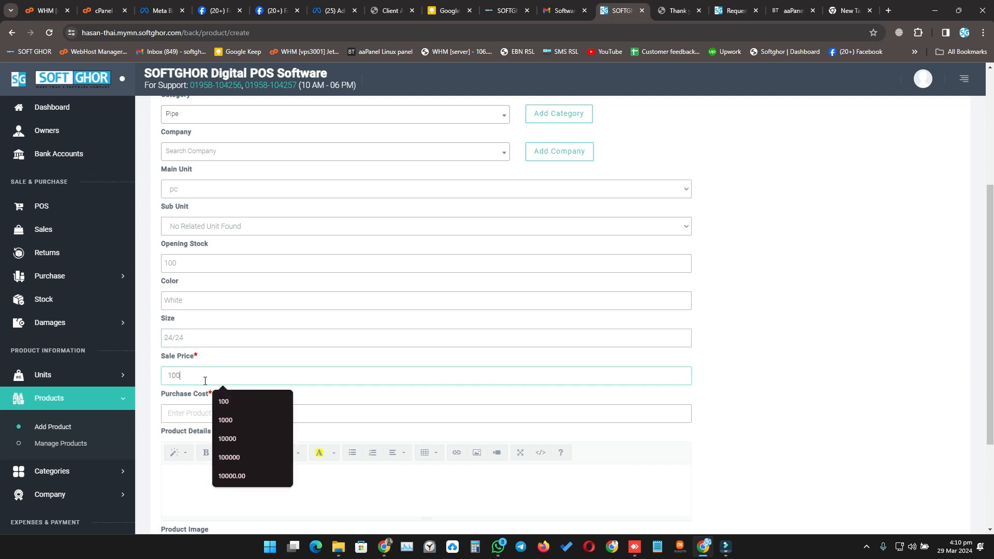
left_click(194, 413)
type("80")
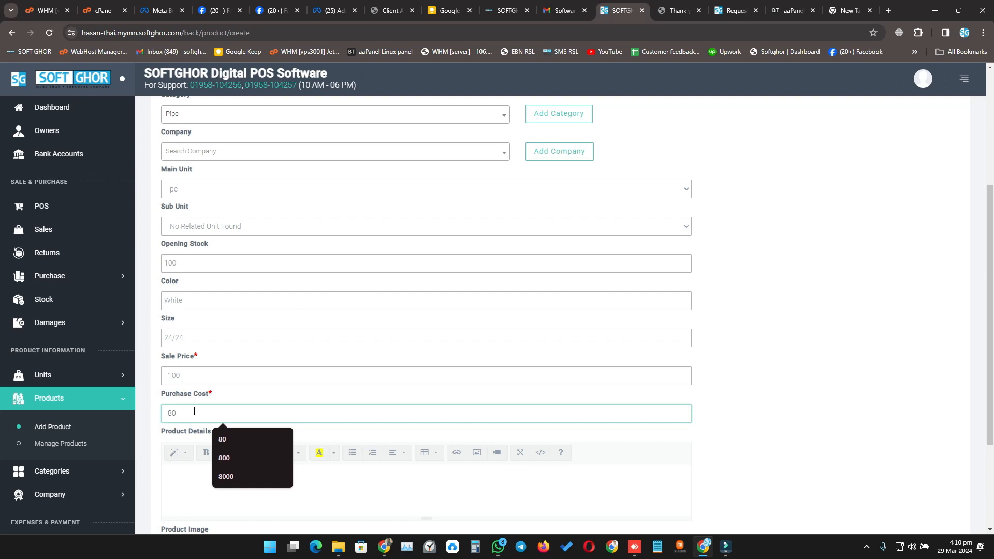
left_click(753, 410)
Check the entered details, save the new product and open the product stock list.
scroll(264, 299, "down", 2)
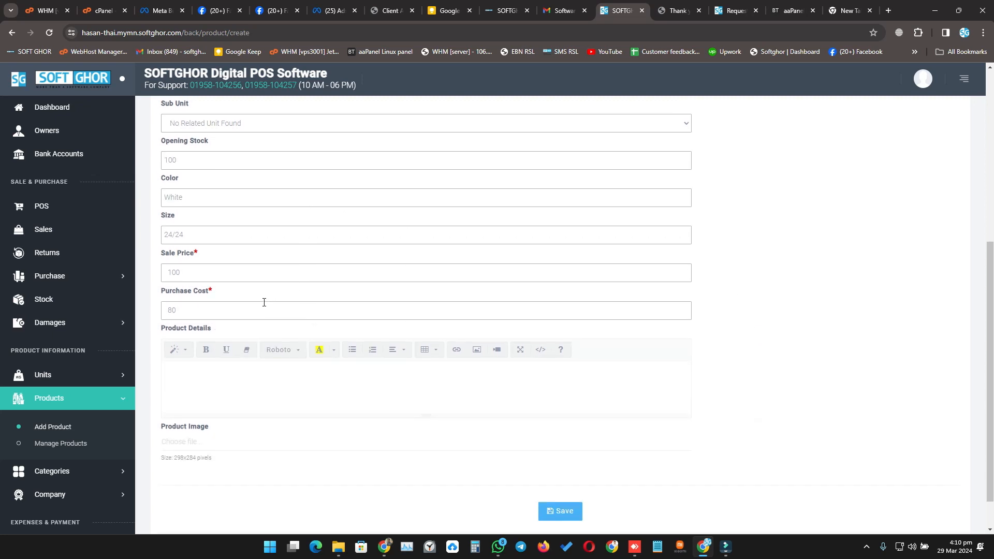
scroll(233, 258, "up", 1)
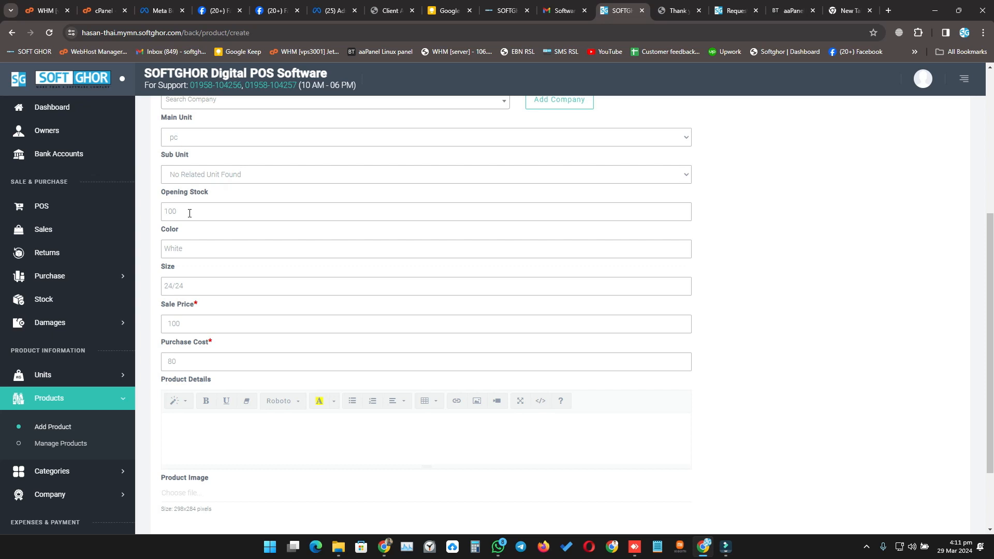
scroll(469, 421, "down", 2)
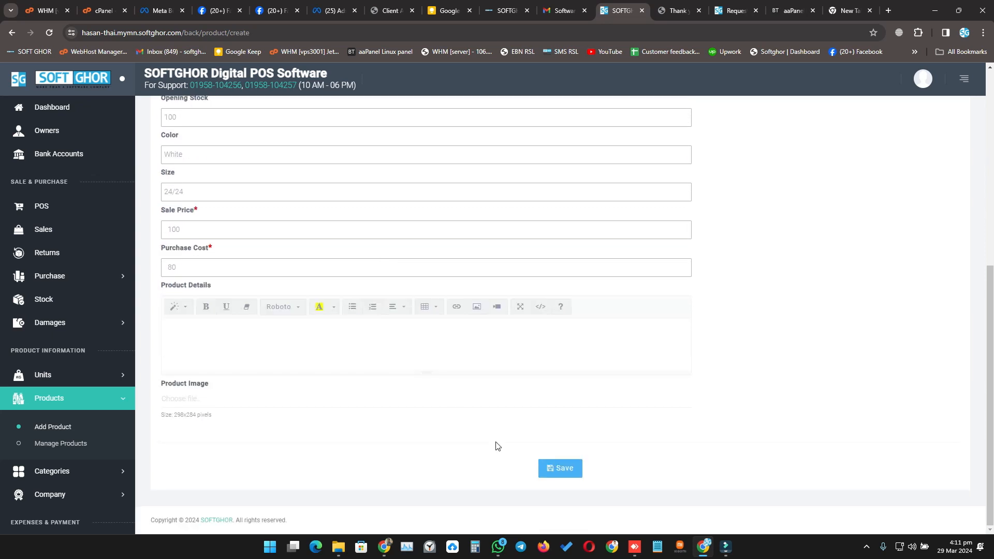
left_click(557, 468)
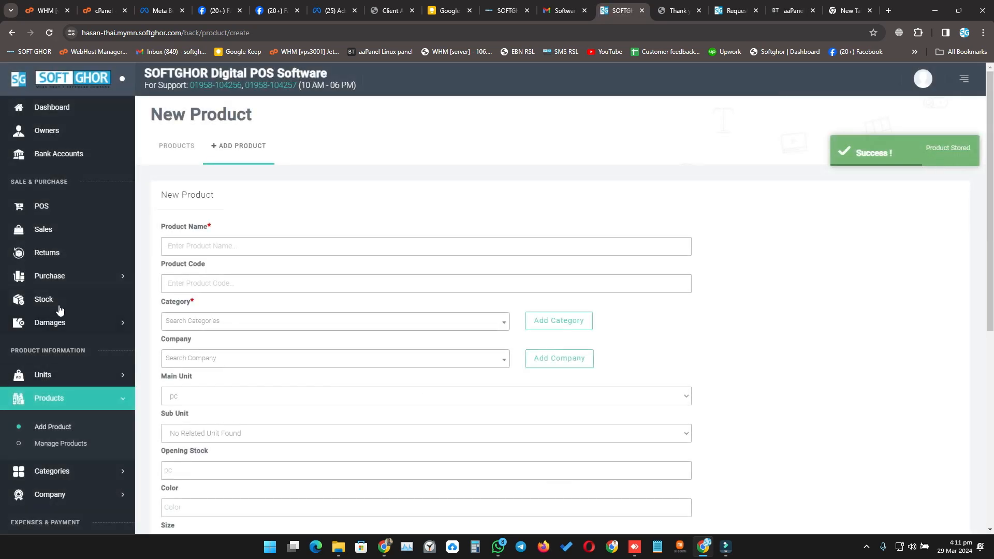
left_click(59, 309)
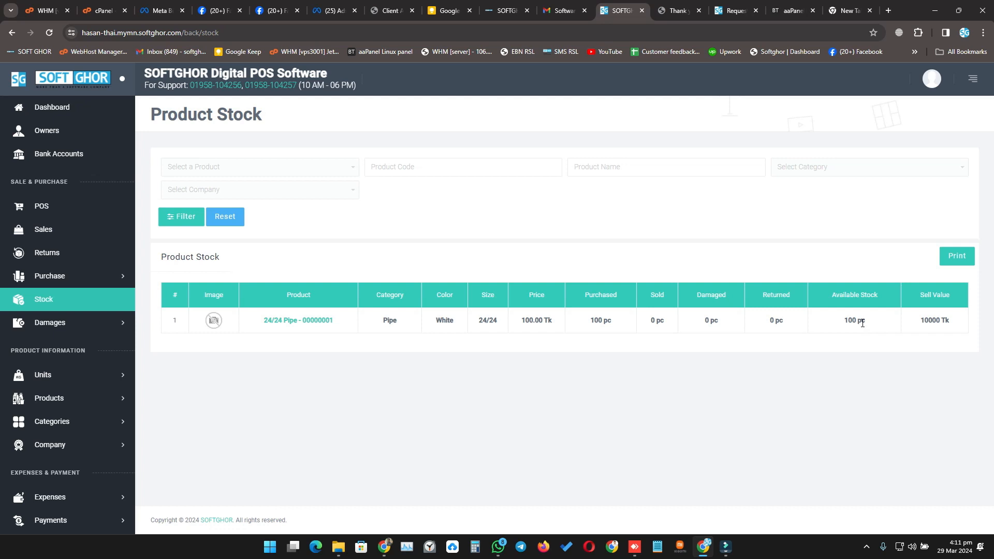
Start a new unit named inc, related to pc with the multiply operator.
left_click(61, 375)
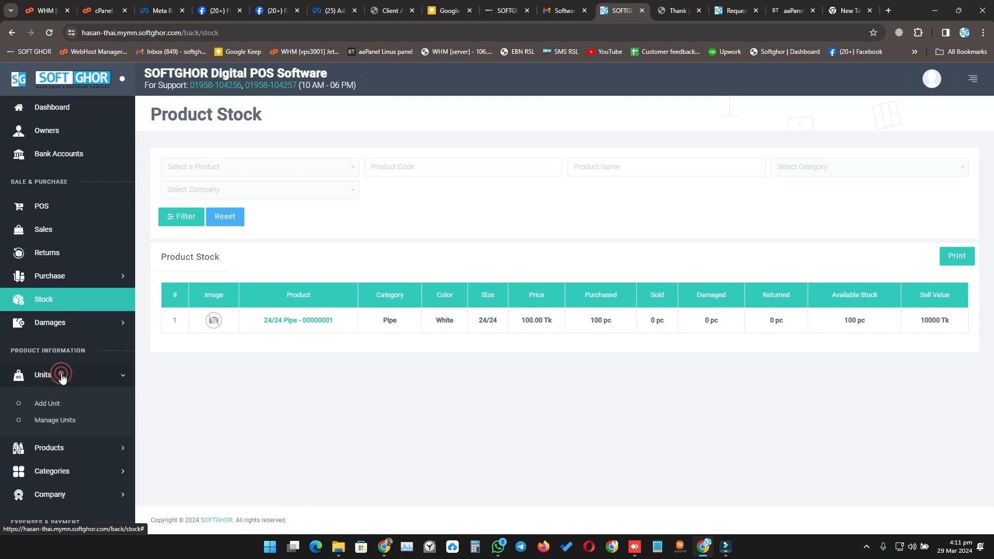
left_click(65, 405)
left_click(283, 249)
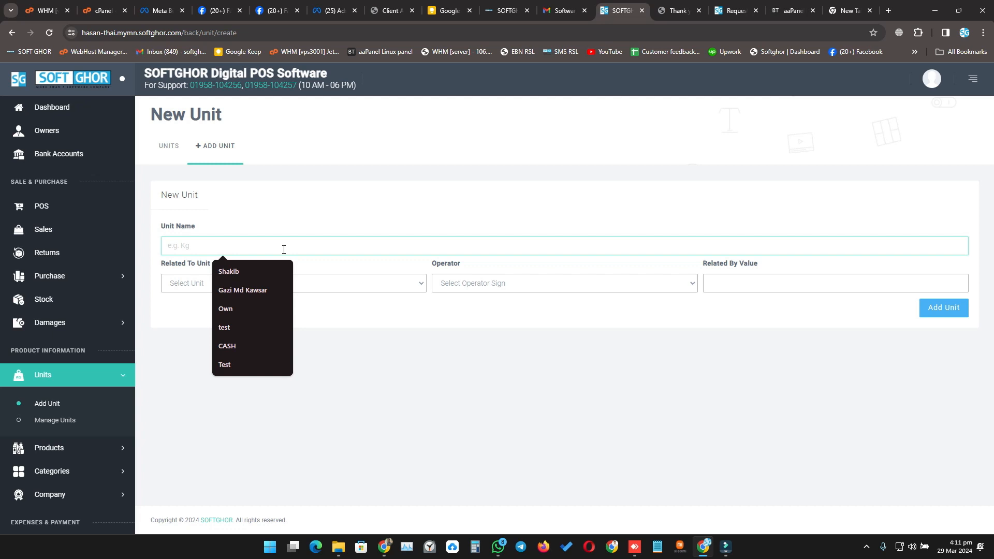
type("inc")
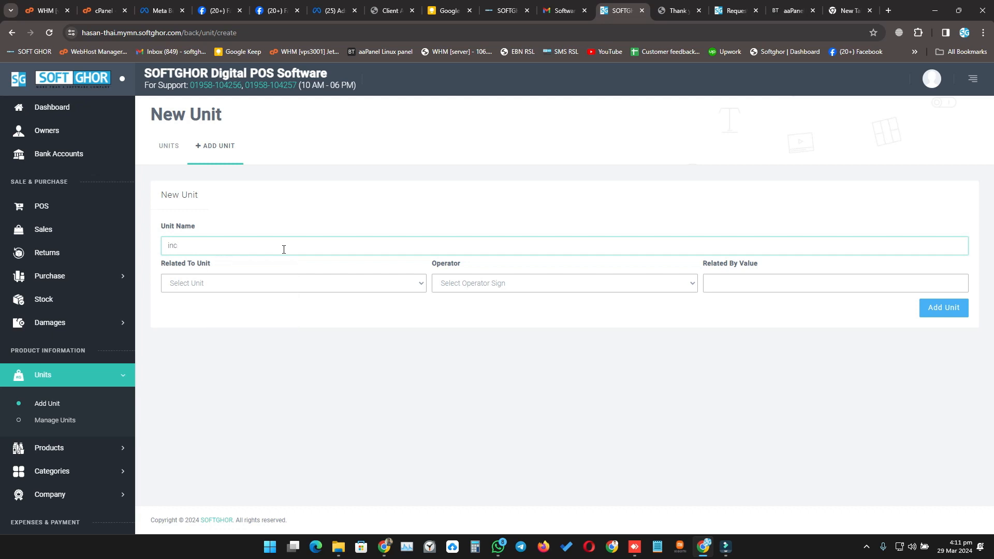
left_click(284, 283)
left_click(201, 306)
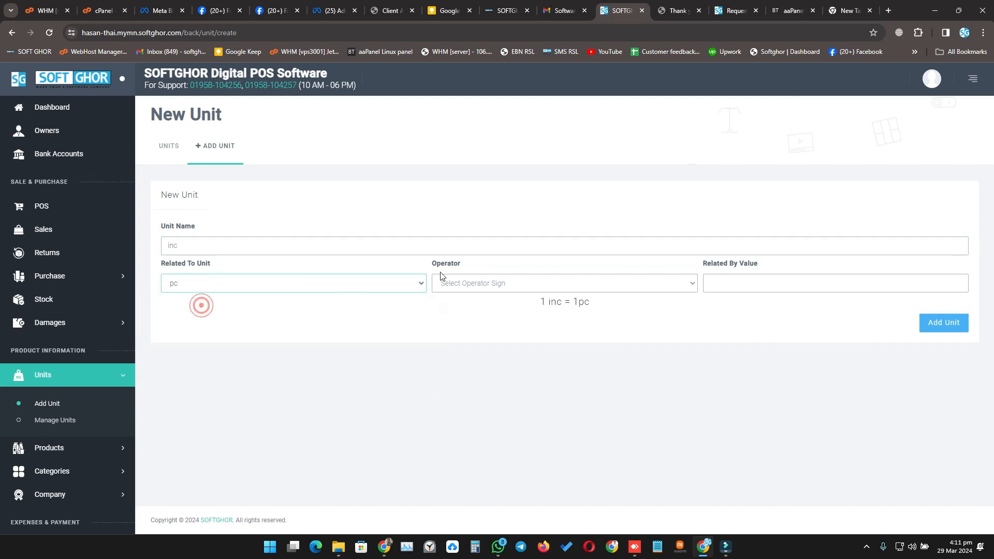
left_click(472, 278)
left_click(476, 305)
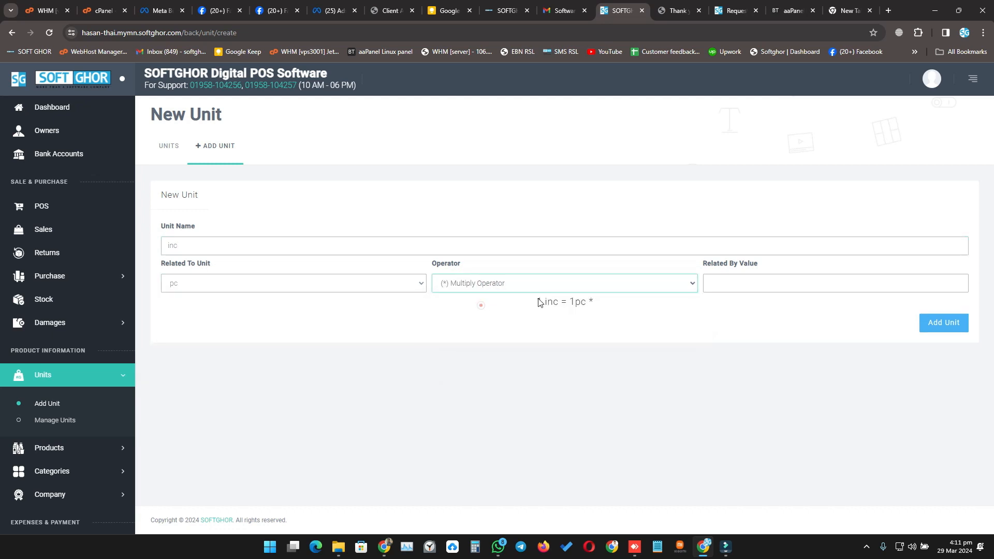
Clear the operator of the inc unit and try to save it without a related value.
left_click(755, 281)
left_click(716, 296)
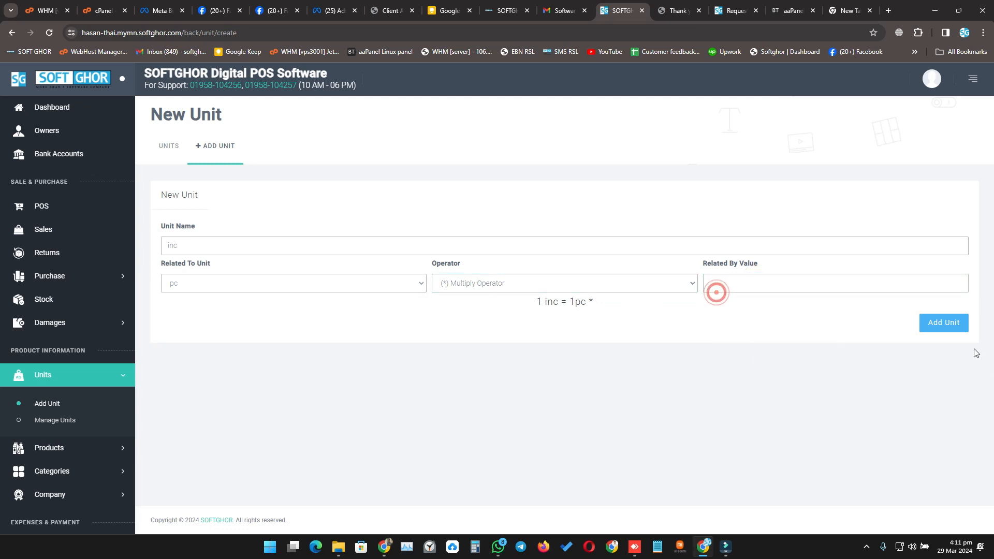
left_click(530, 283)
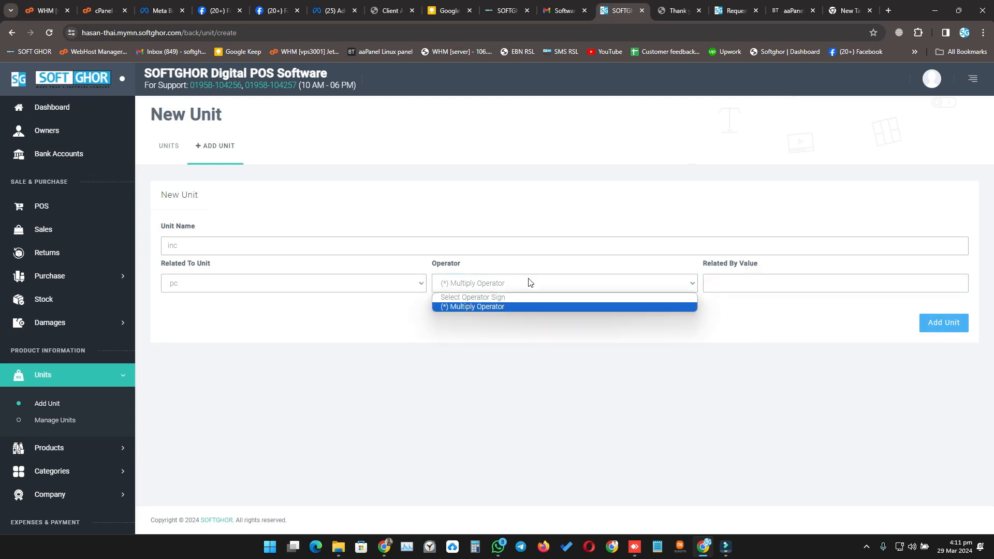
left_click(506, 299)
left_click(505, 293)
left_click(928, 325)
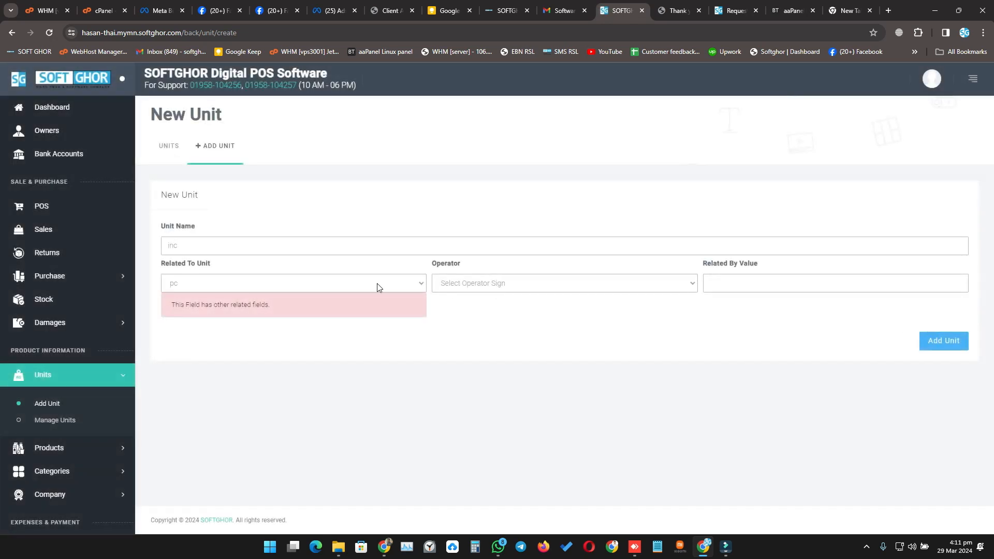
Set the inc unit's operator to multiply and its related value to 1, and add the unit.
left_click(377, 284)
left_click(367, 282)
left_click(452, 281)
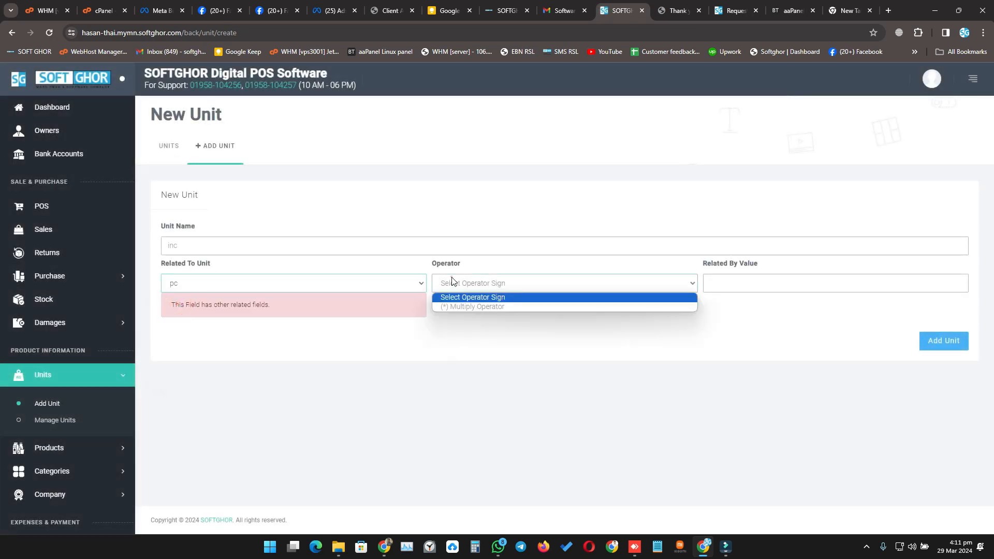
left_click(465, 306)
left_click(734, 283)
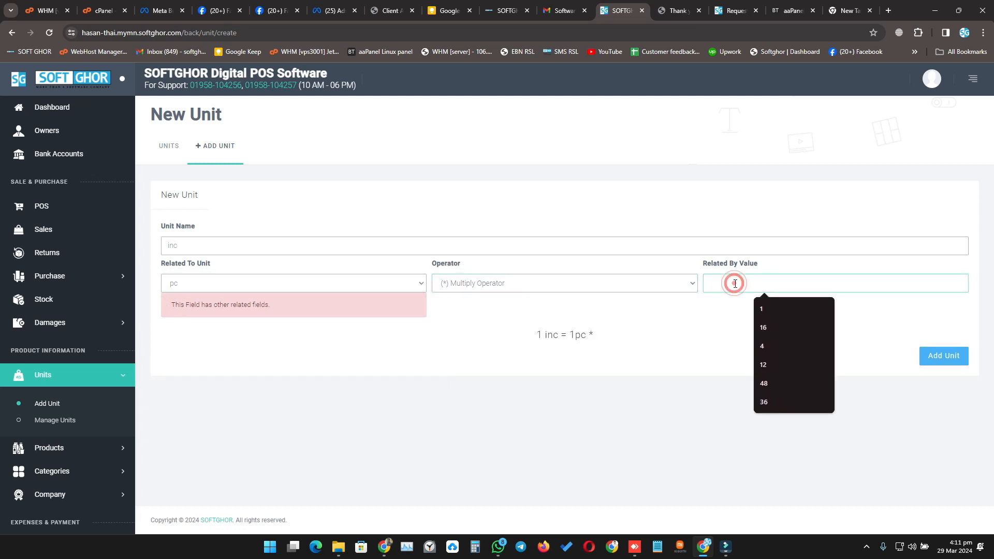
type("1")
left_click(705, 309)
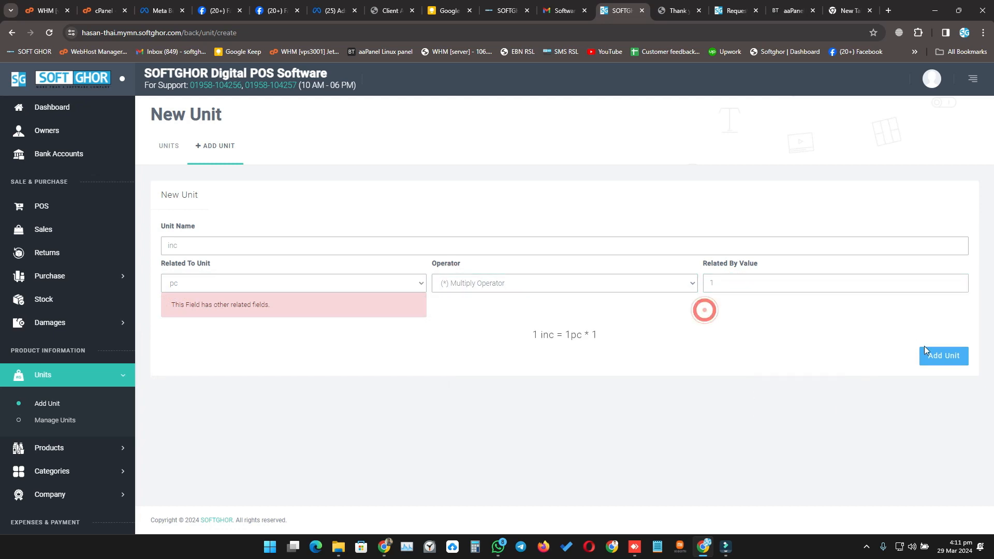
left_click(927, 356)
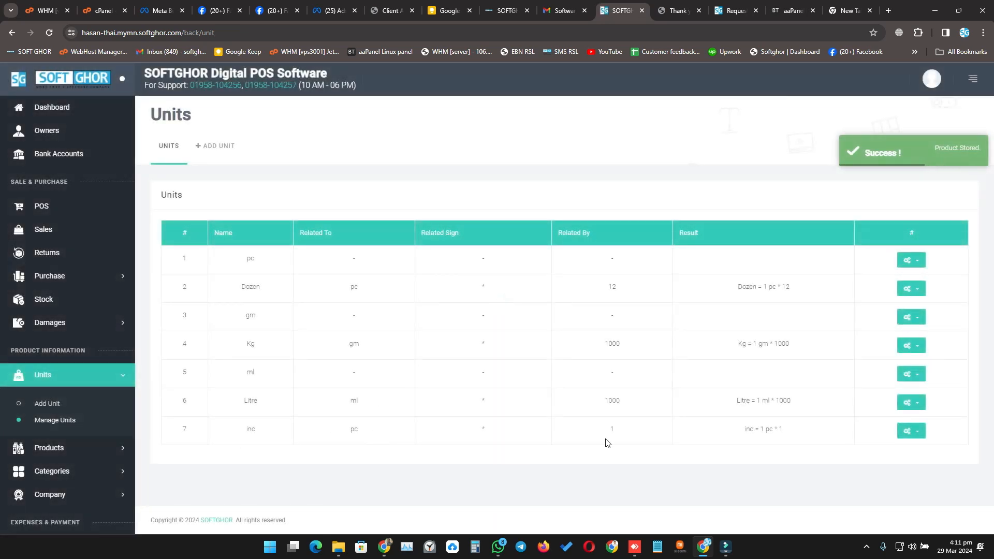
Delete the inc unit from the units list and confirm the deletion.
left_click(910, 431)
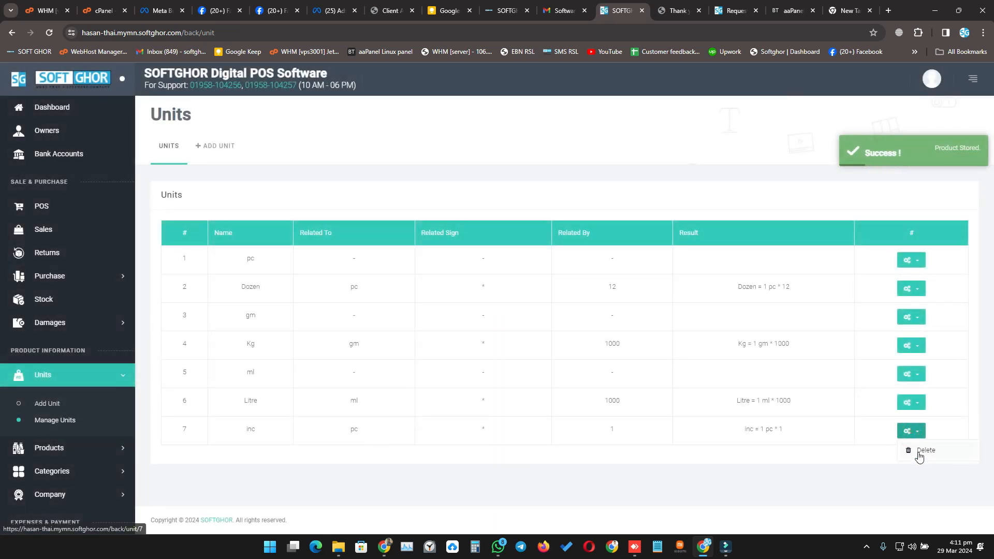
left_click(917, 452)
left_click(548, 129)
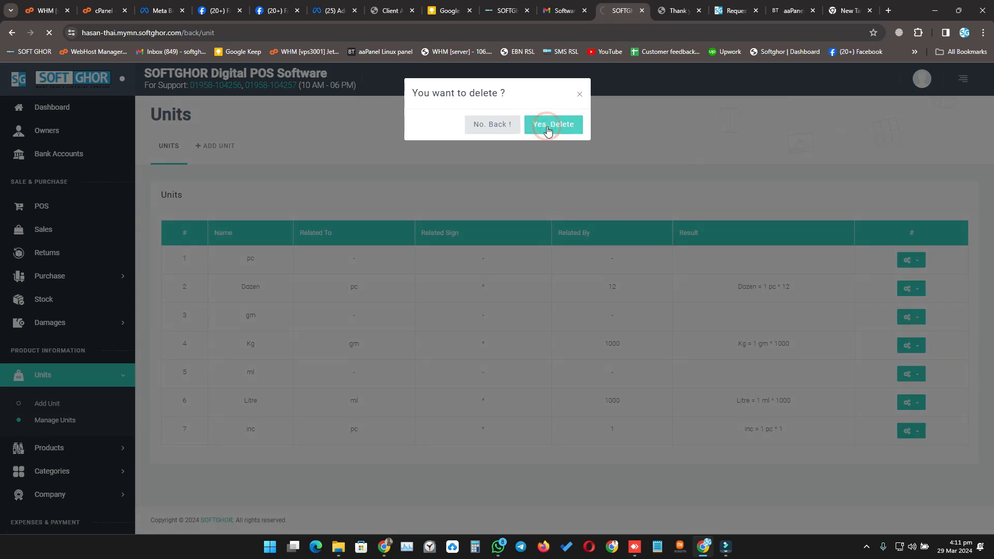
Add a standalone unit named Inc without any related unit, operator or value.
left_click(210, 144)
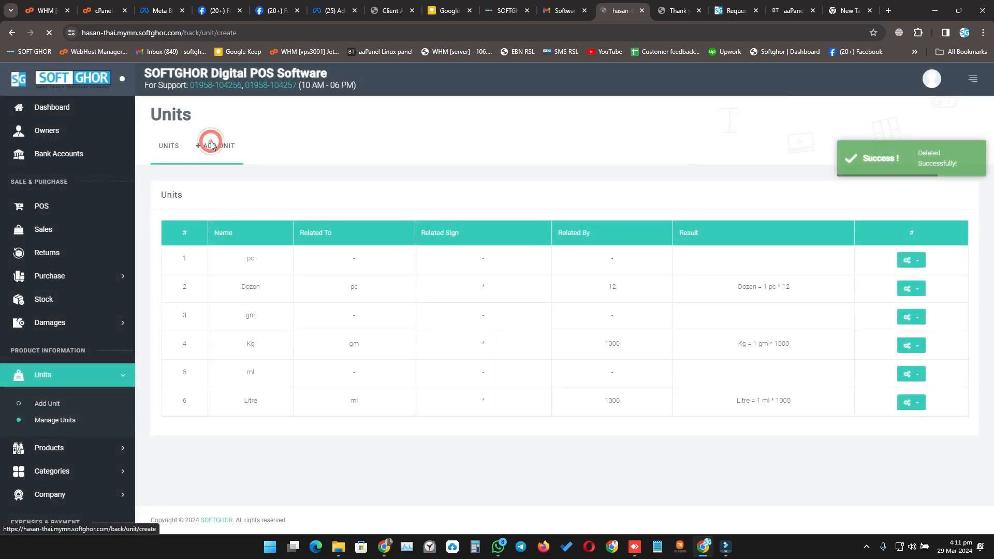
left_click(184, 246)
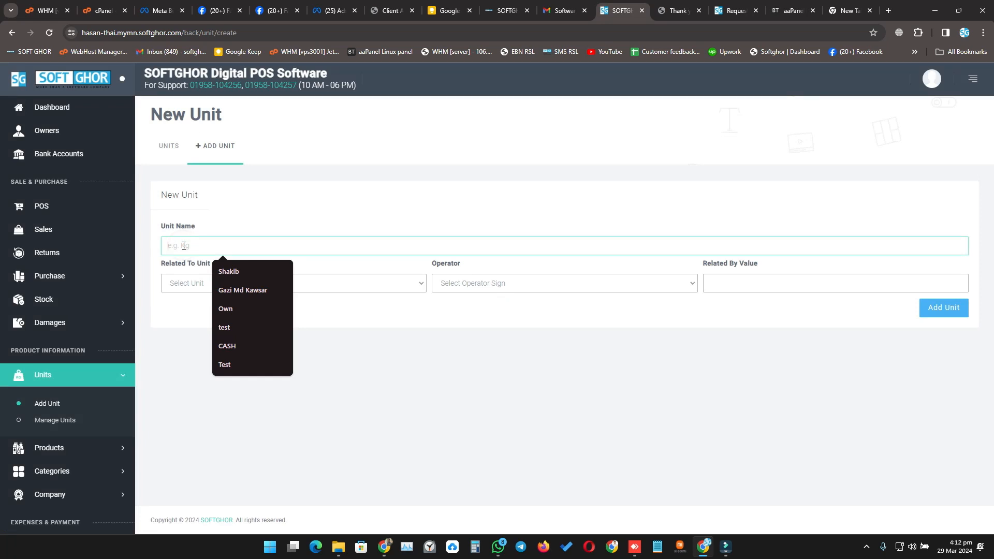
type("In")
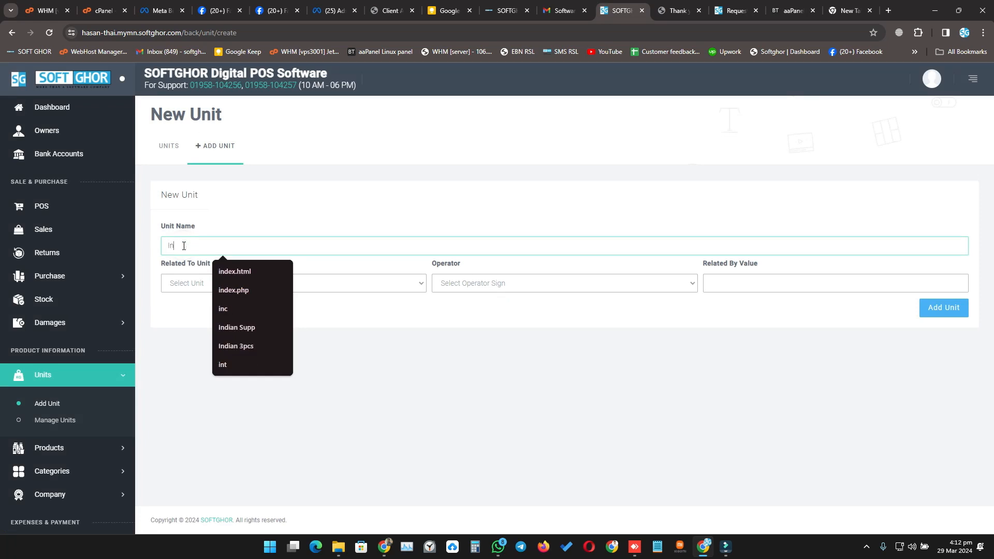
type("c")
left_click(201, 282)
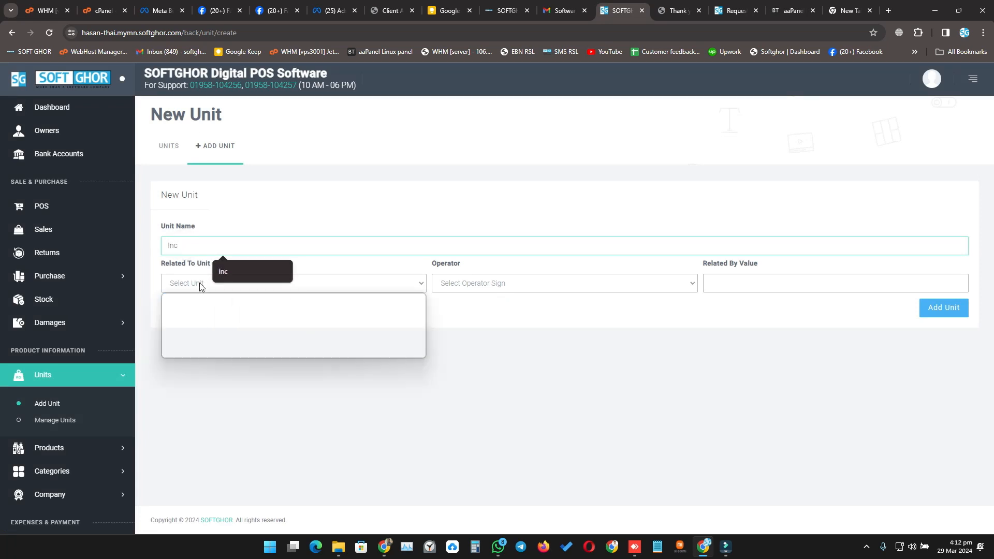
left_click(218, 284)
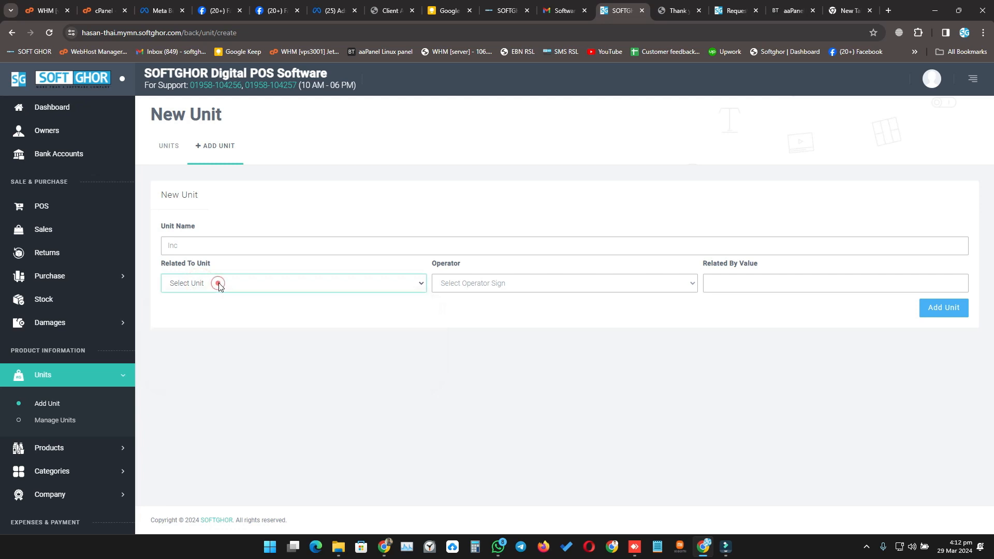
left_click(926, 308)
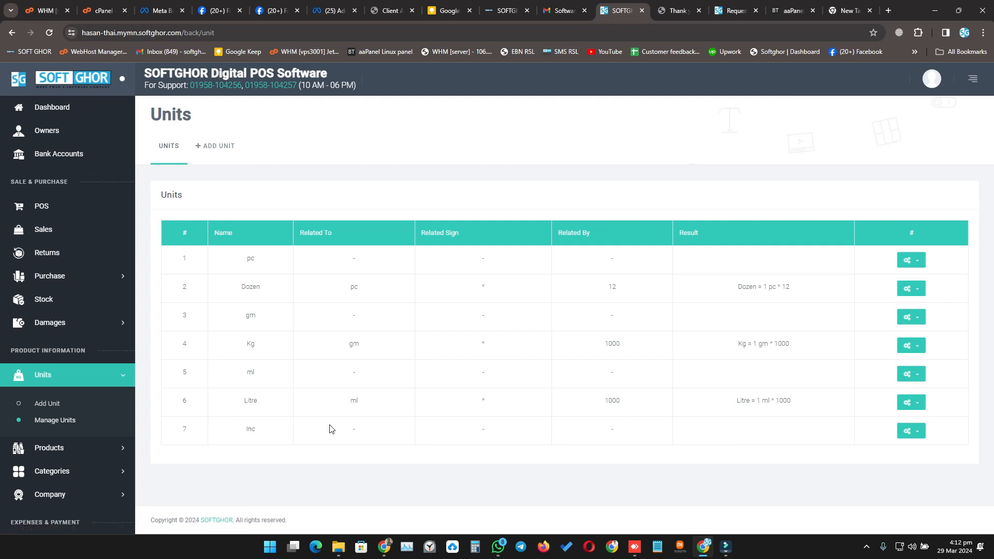
Add a unit named Feet related to Inc with the multiply operator and a related value of 12.
left_click(215, 146)
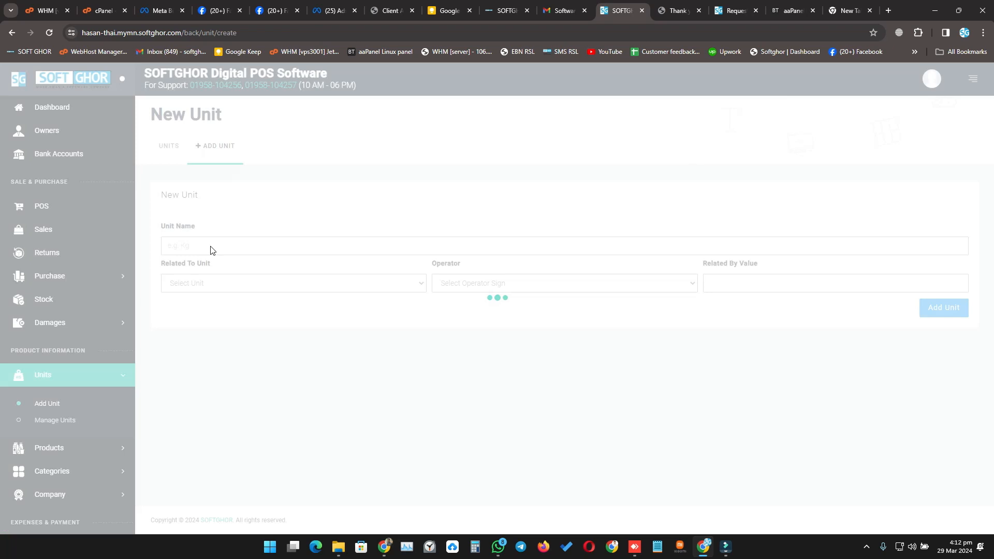
left_click(207, 248)
type("Feet")
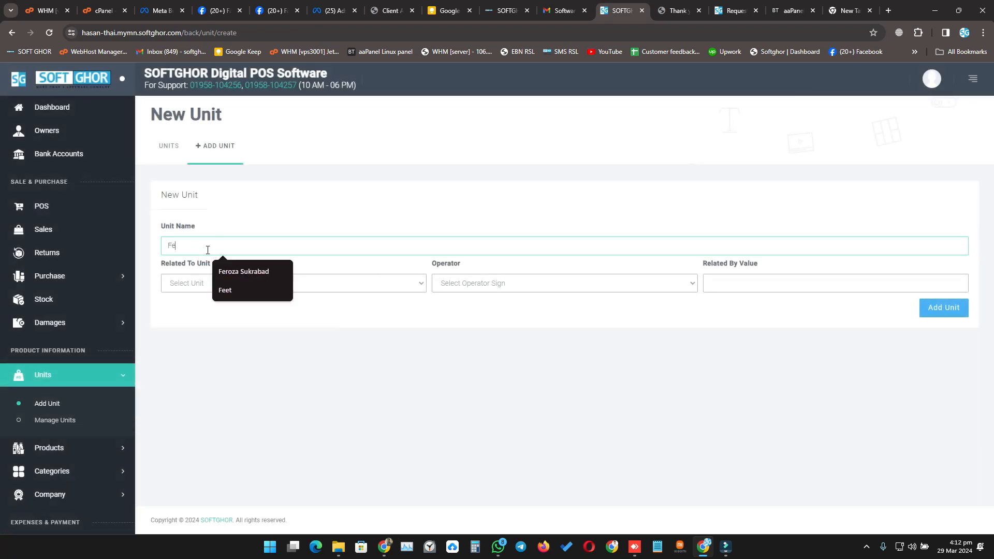
left_click(210, 282)
left_click(171, 364)
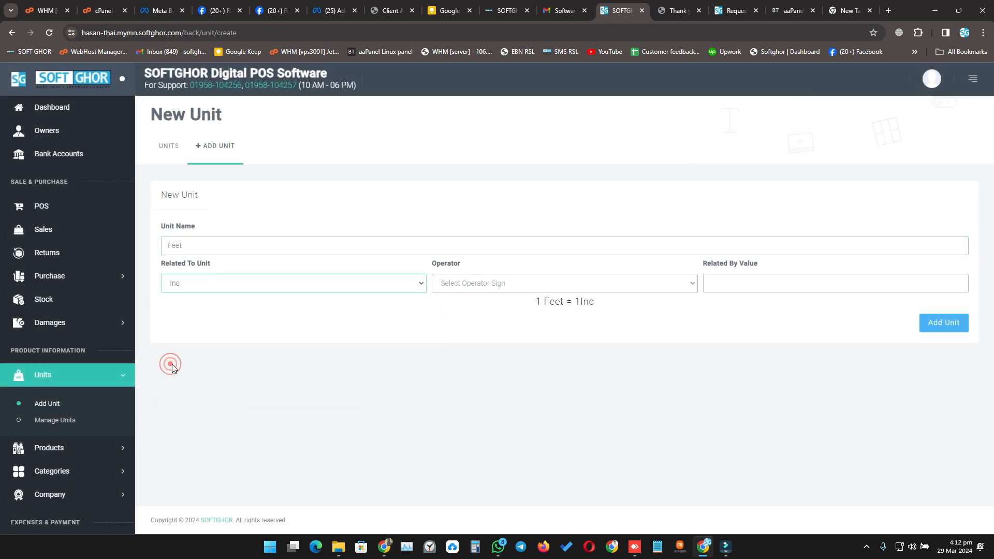
left_click(472, 282)
left_click(473, 304)
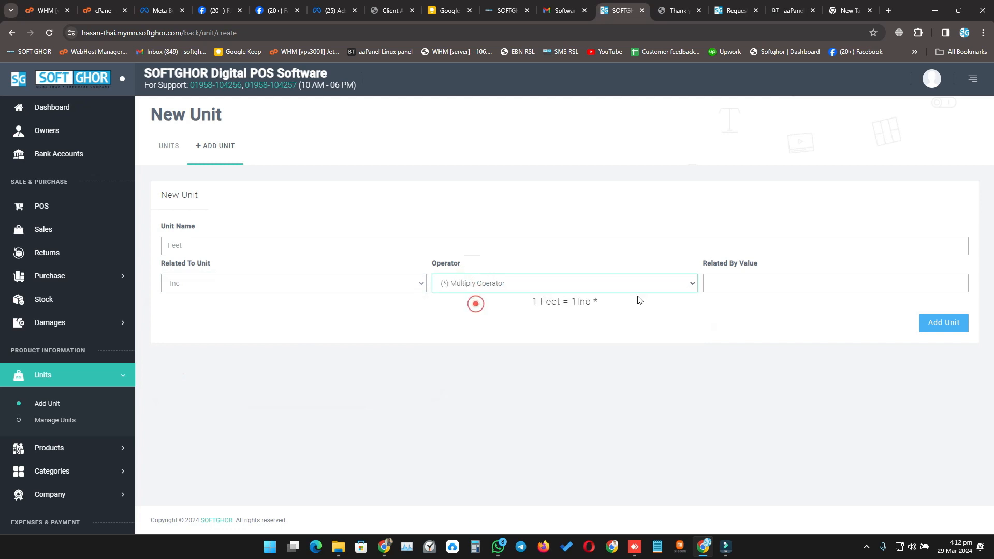
left_click(725, 279)
type("12")
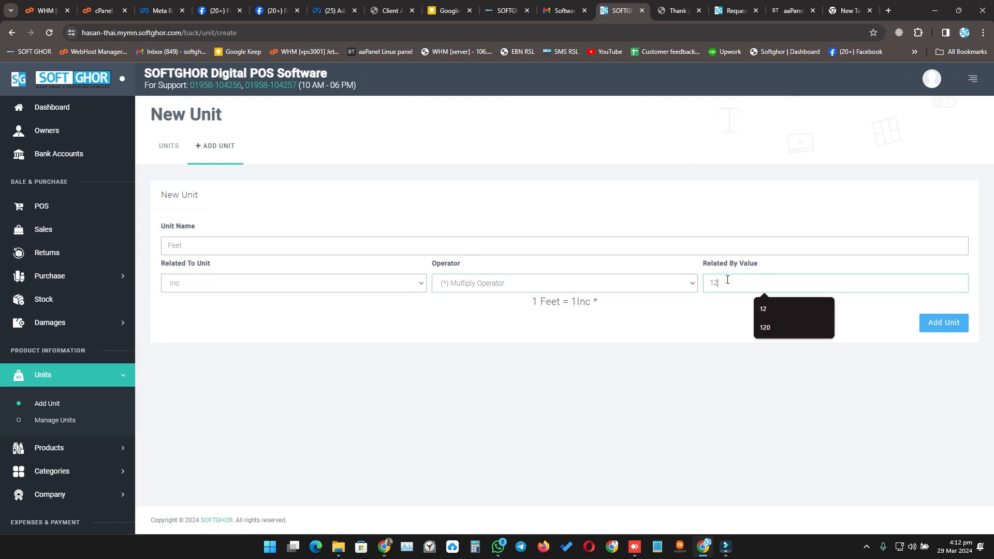
left_click(704, 323)
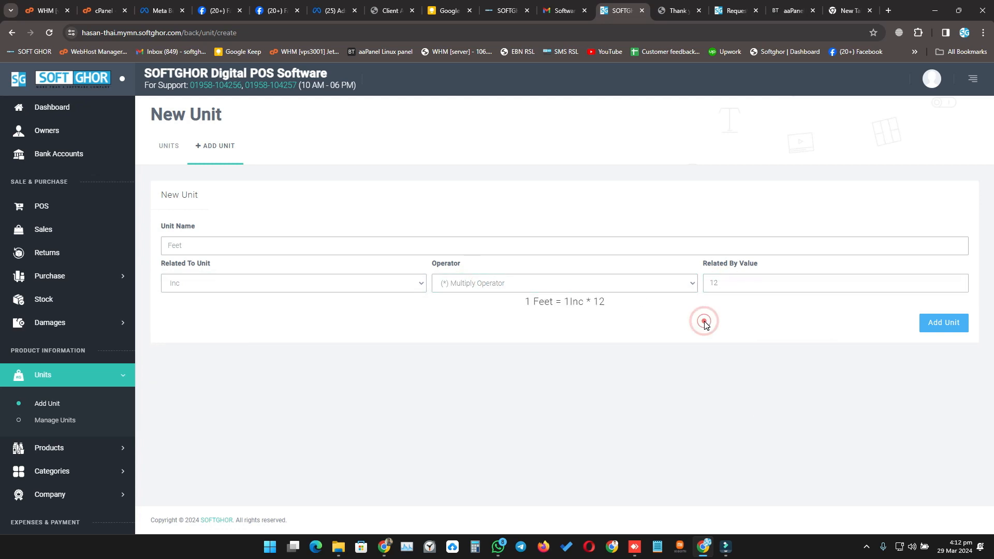
left_click(941, 328)
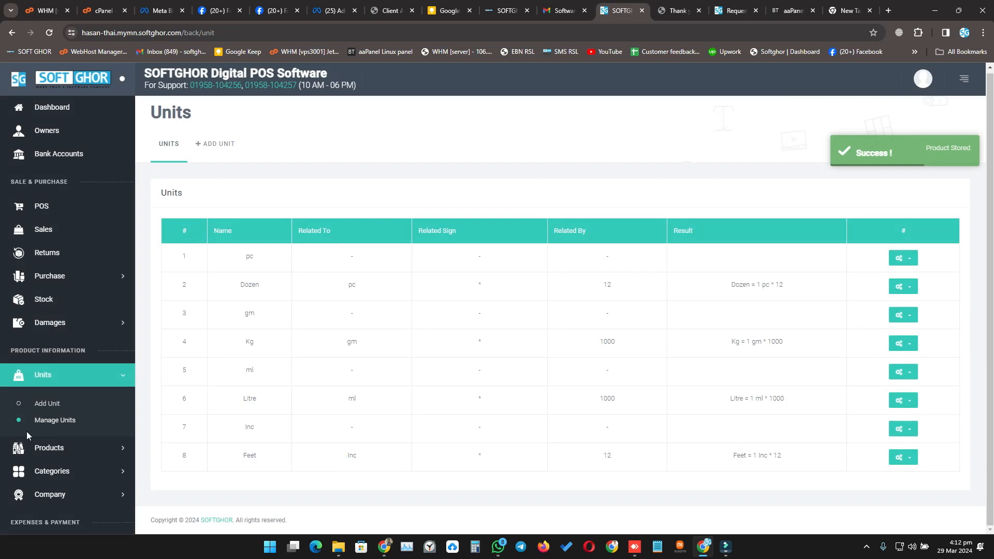
Start a new product named SS Pipe in the Pipe category, leaving the product code empty.
left_click(63, 455)
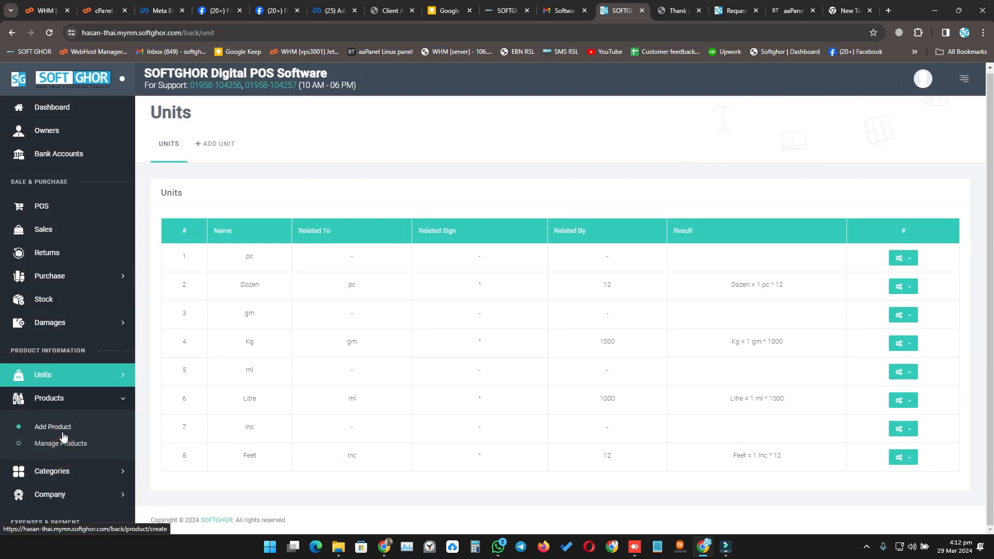
left_click(63, 437)
left_click(202, 241)
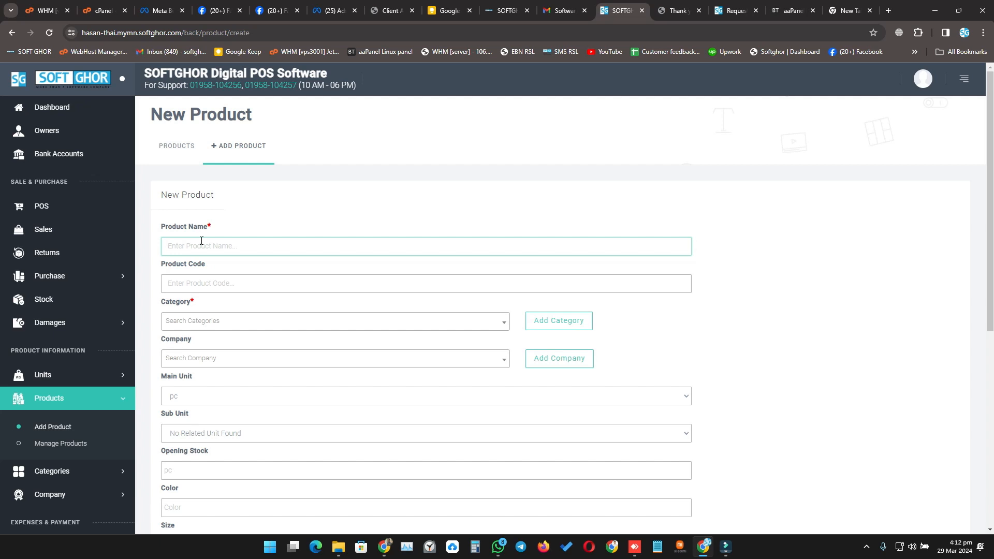
type("SS Pipe")
left_click(223, 283)
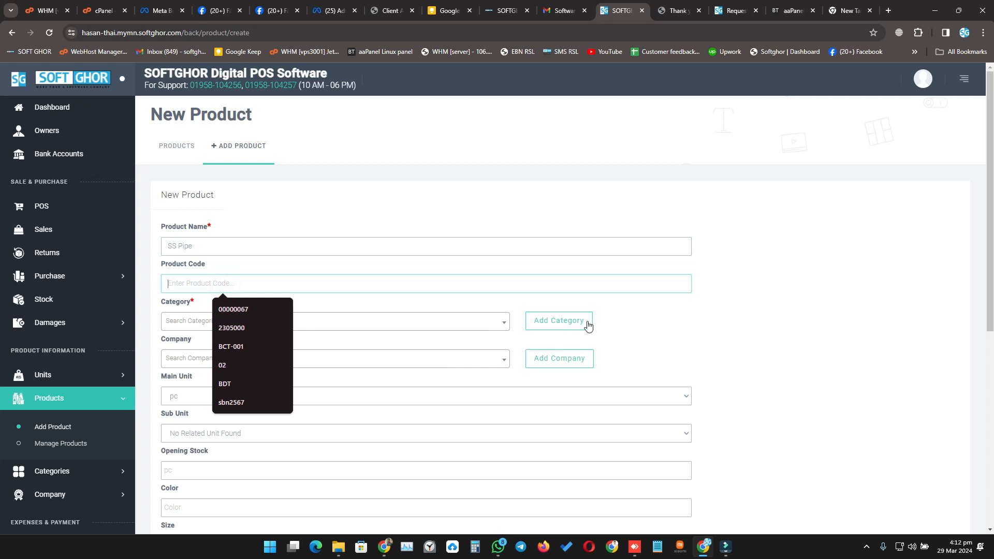
left_click(428, 324)
left_click(247, 363)
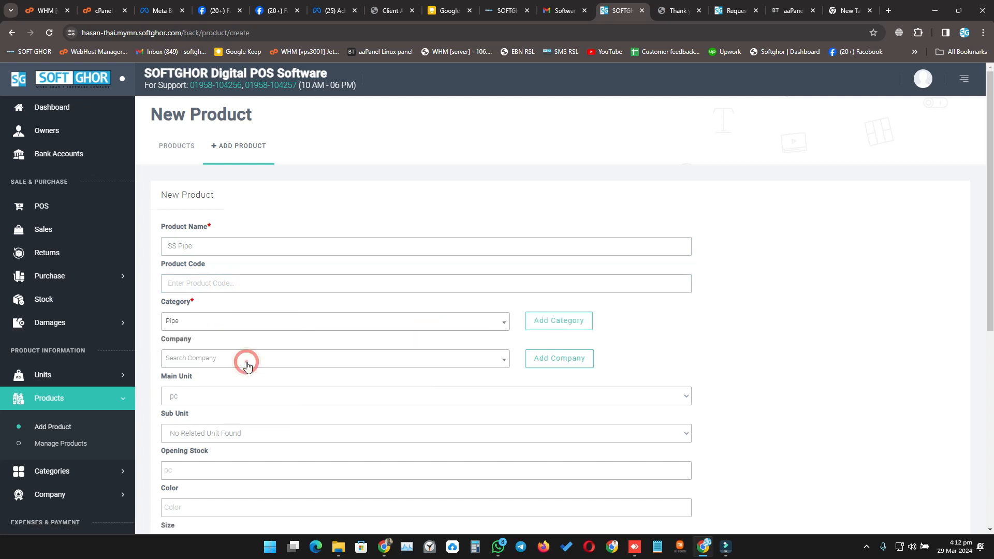
Leave the company empty and set the product's main unit to Feet and its sub unit to Inc.
scroll(259, 362, "down", 2)
left_click(210, 264)
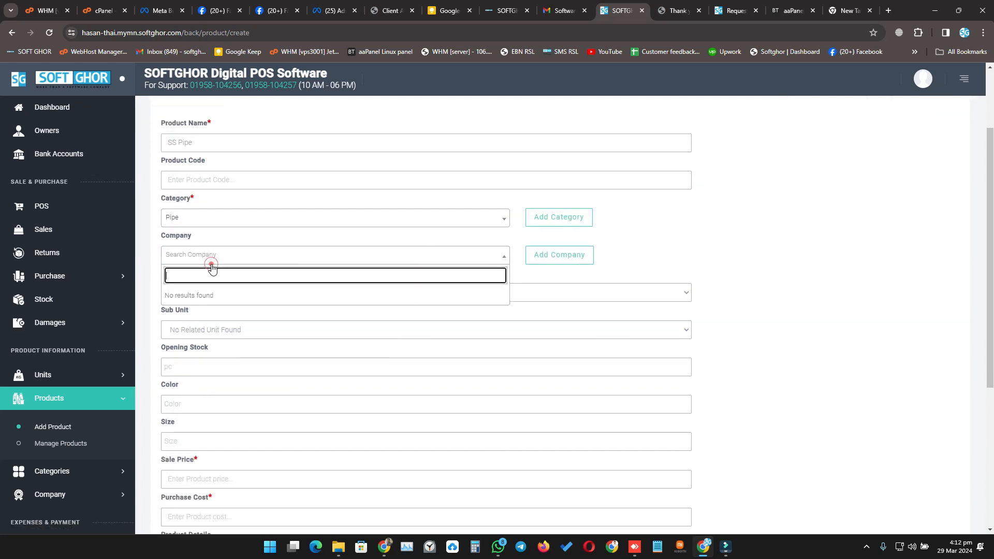
left_click(207, 236)
left_click(212, 291)
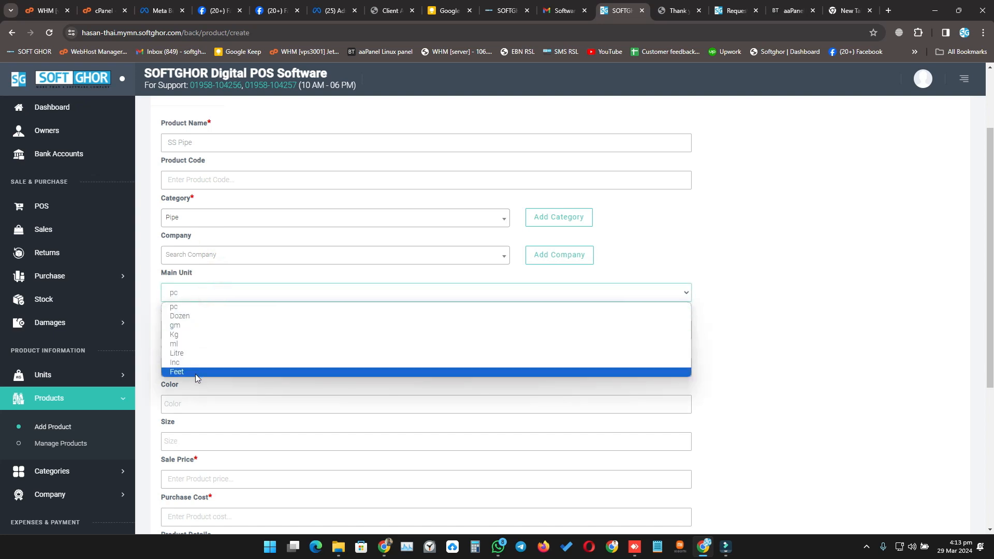
left_click(194, 371)
left_click(195, 331)
left_click(187, 355)
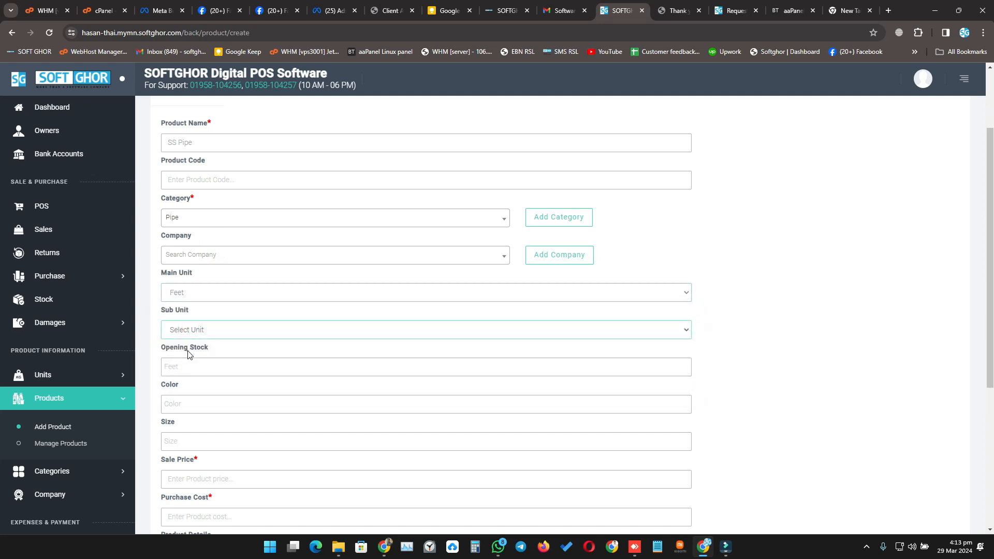
scroll(273, 362, "down", 2)
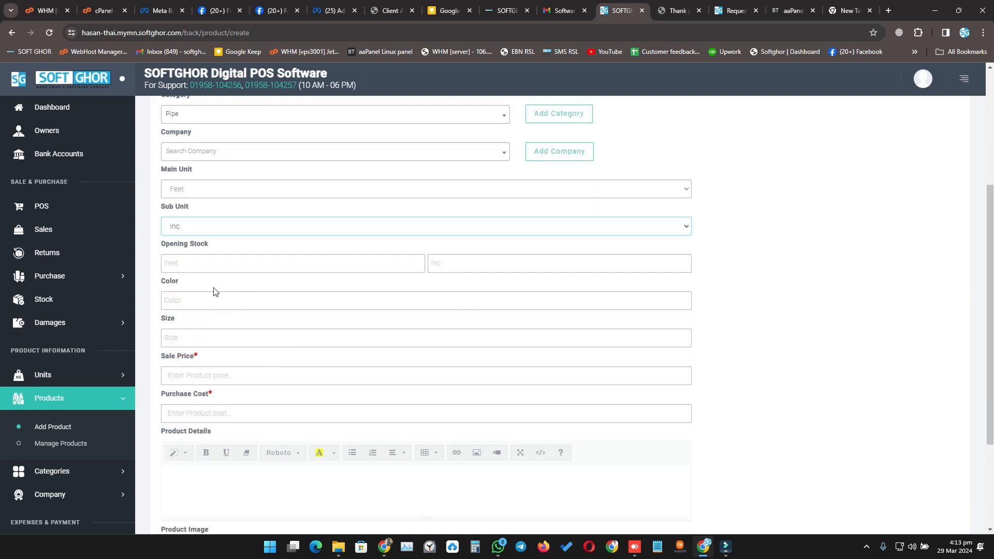
Set the SS Pipe's sale price to 100 and purchase cost to 80, leave opening stock, color and size empty, and save the product.
left_click(193, 300)
left_click(186, 337)
left_click(190, 368)
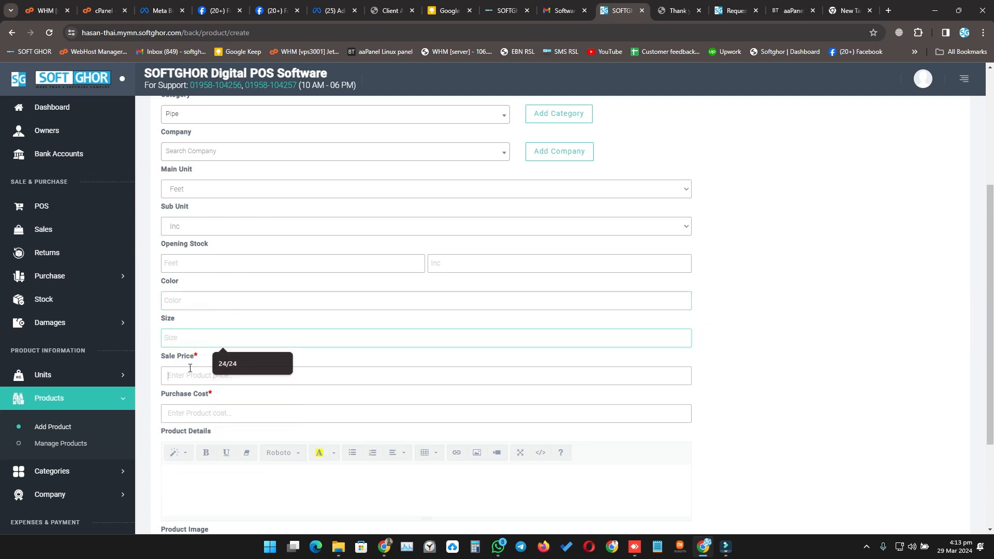
left_click(179, 367)
left_click(220, 396)
left_click(207, 414)
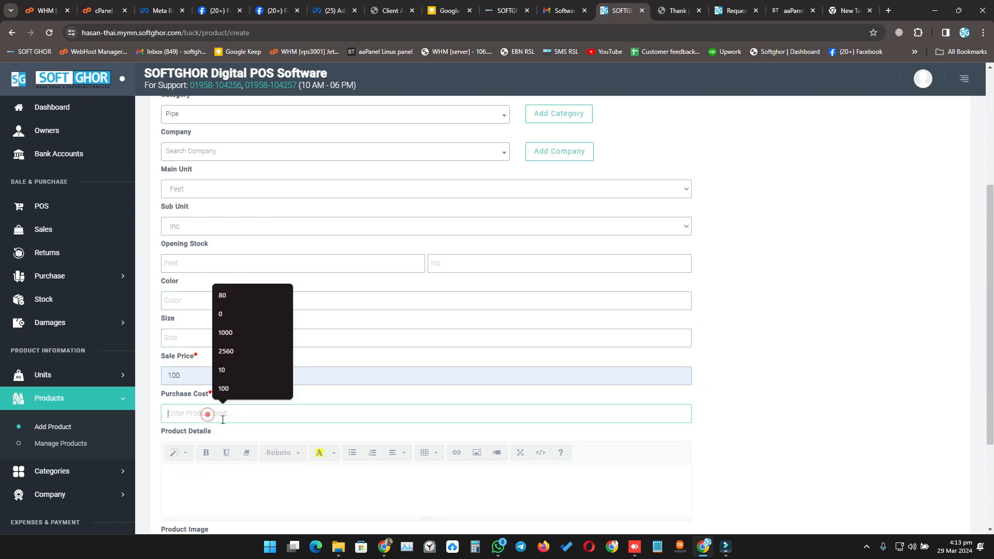
left_click(233, 296)
scroll(399, 404, "down", 3)
left_click(557, 476)
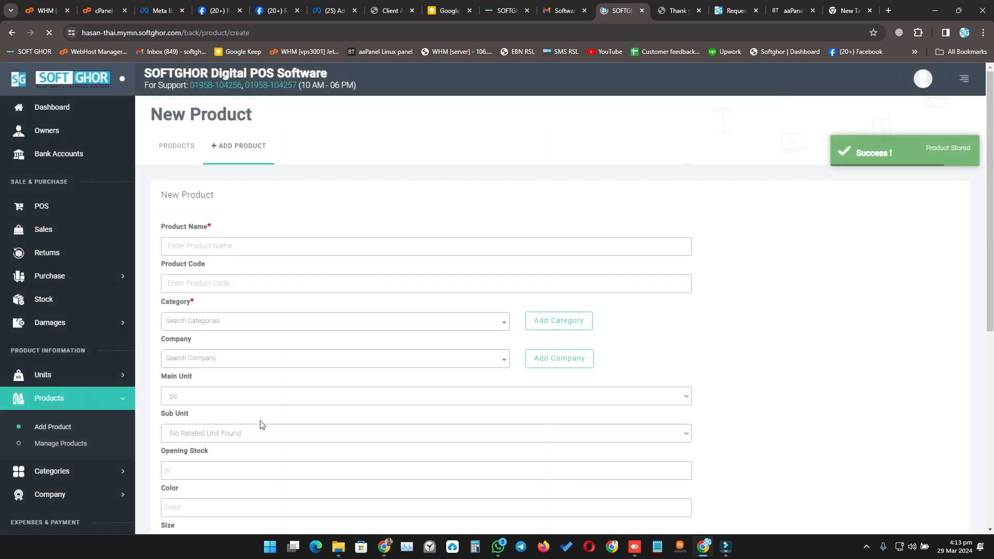
Check the available stock of SS Pipe in the product stock list.
left_click(70, 295)
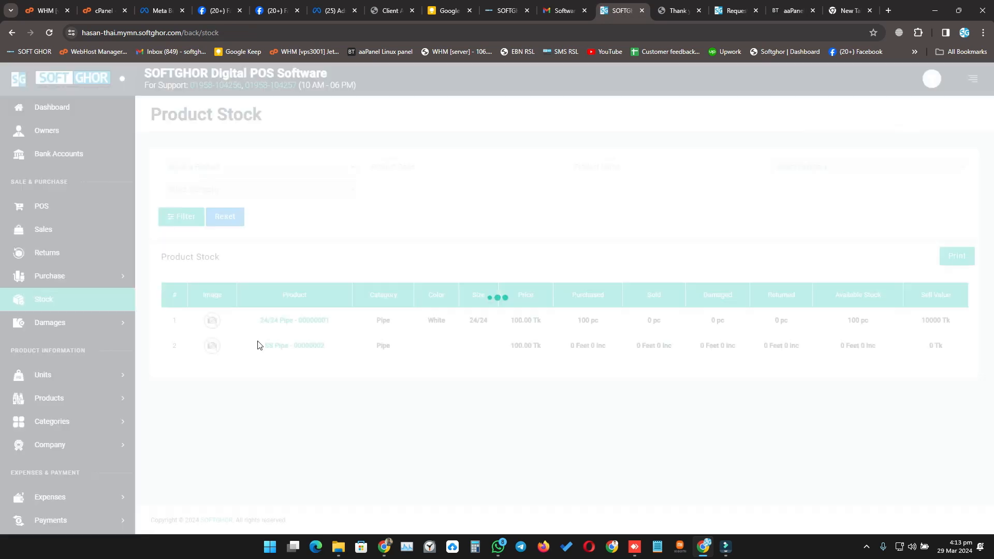
left_click_drag(841, 350, 879, 351)
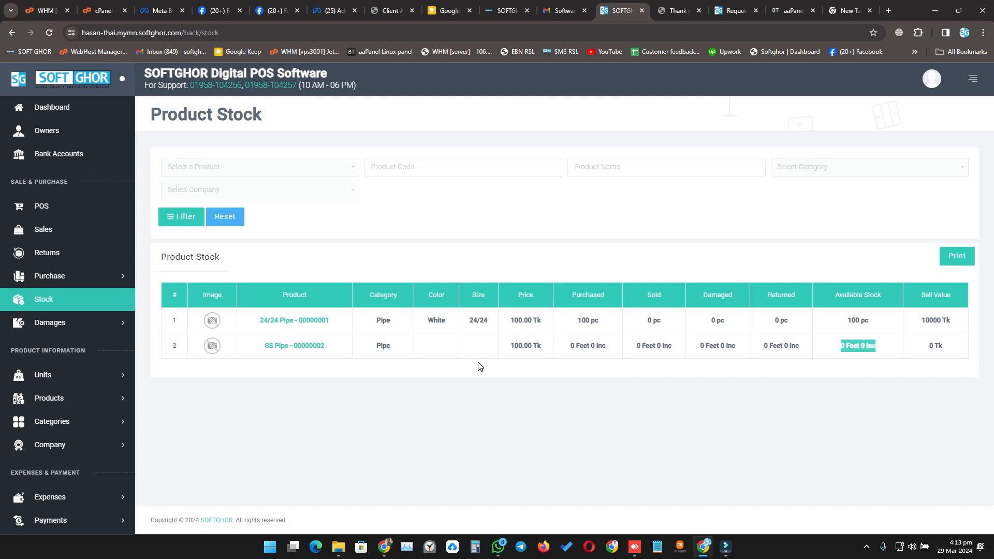
Start a new purchase and add a supplier with name, phone number and address, leaving the email and opening balances empty.
left_click(51, 276)
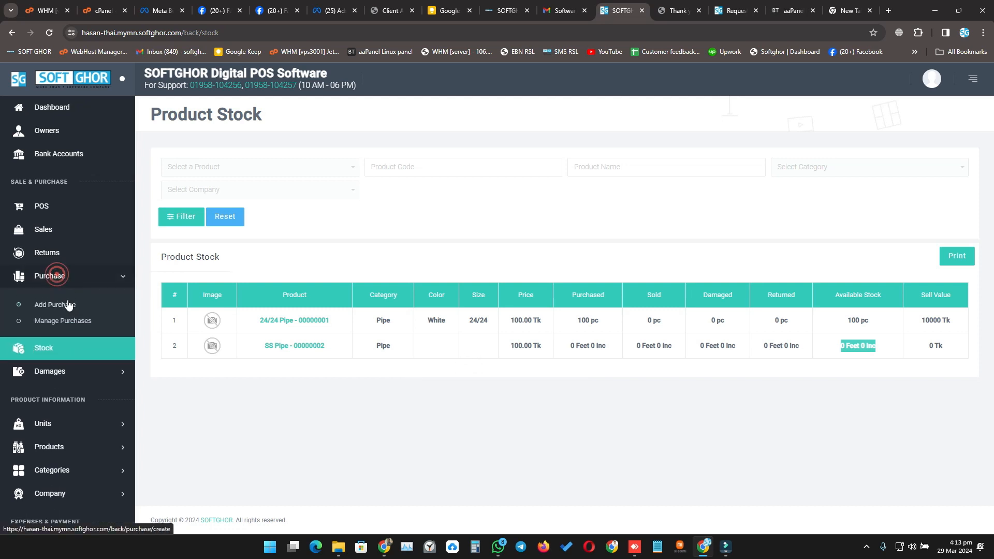
left_click(67, 300)
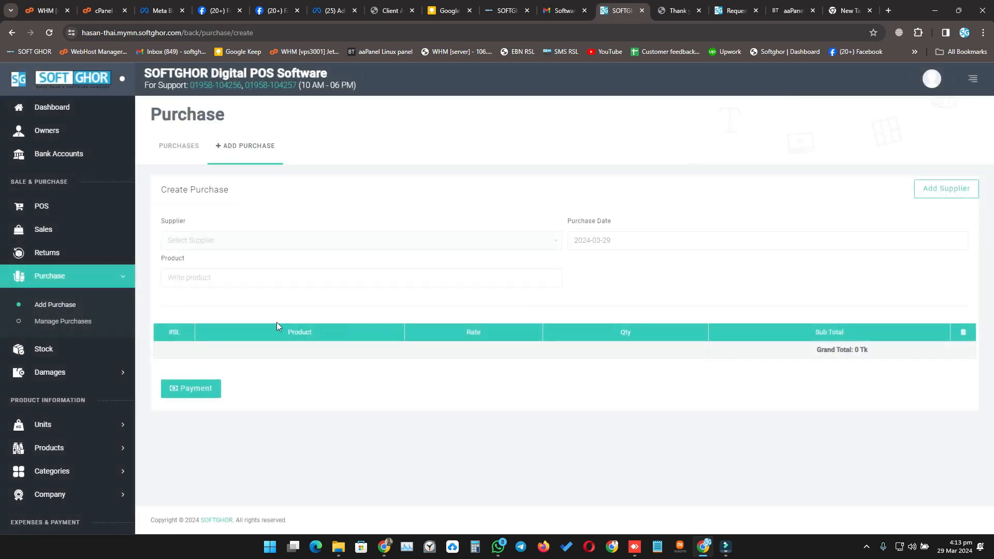
left_click(197, 240)
left_click(954, 188)
left_click(428, 140)
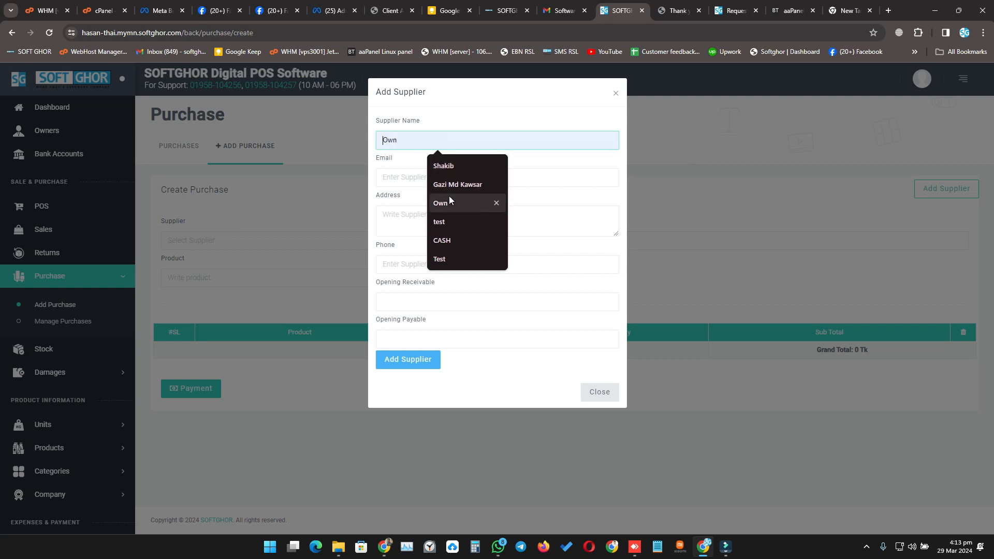
left_click(445, 168)
left_click(388, 177)
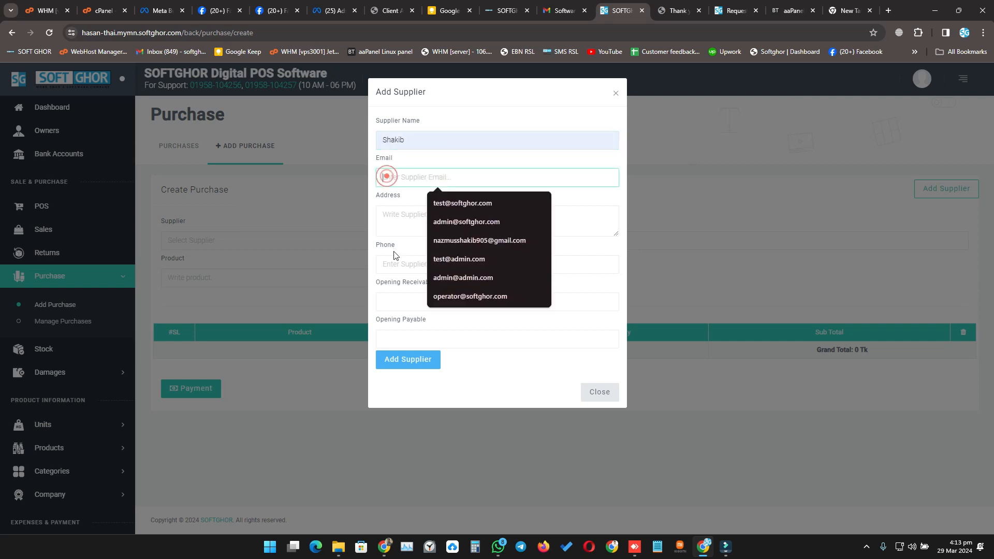
left_click(396, 263)
left_click(446, 286)
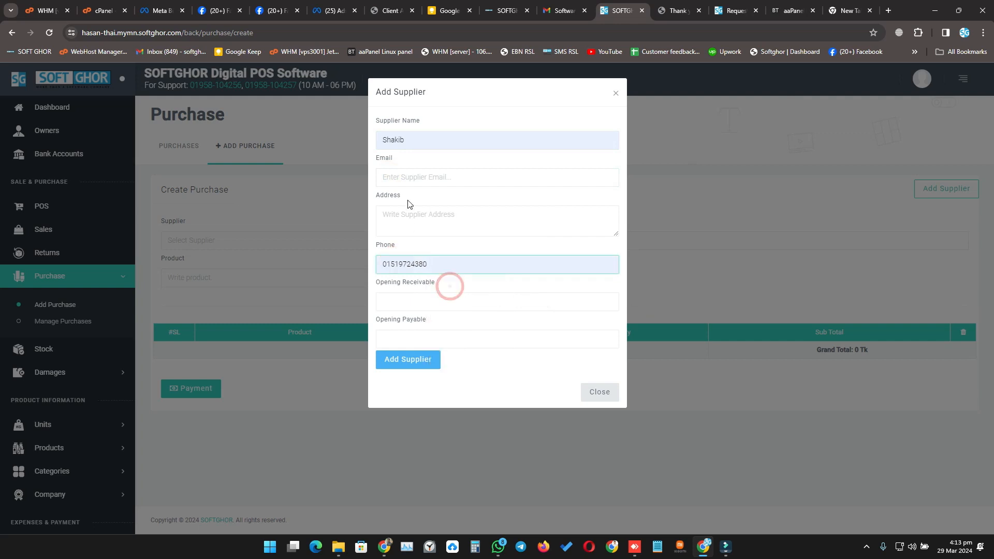
left_click(404, 220)
type("Dhaka")
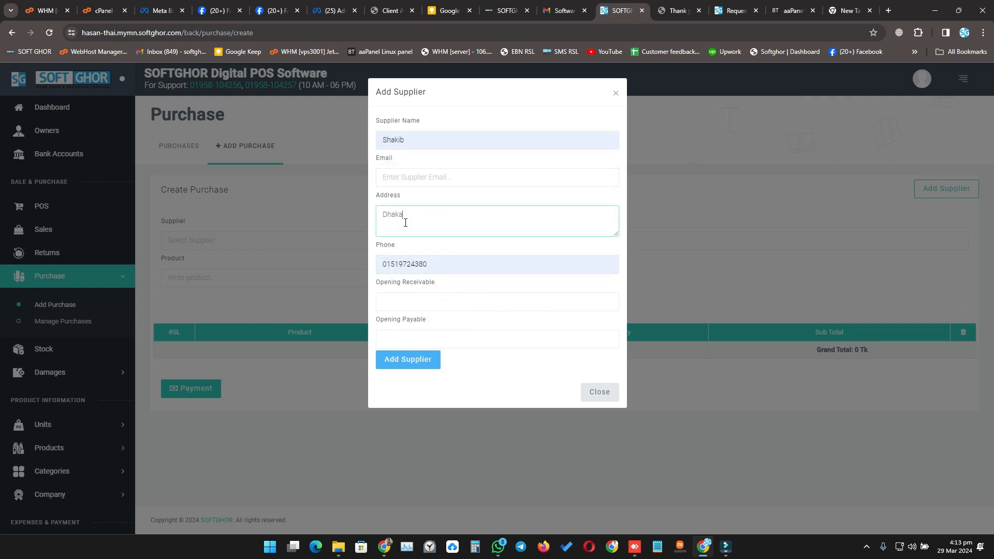
left_click(417, 355)
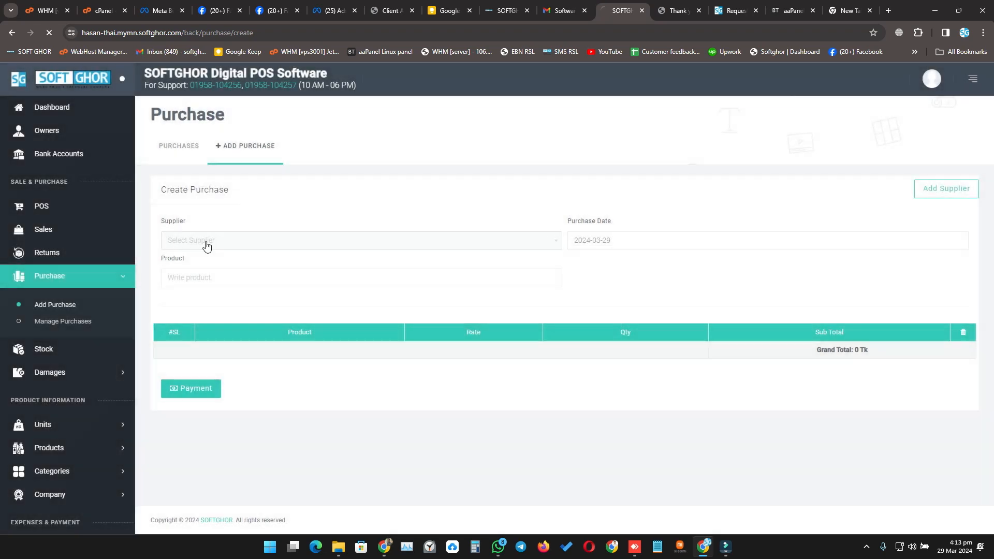
Select the newly added supplier for the purchase.
left_click(206, 240)
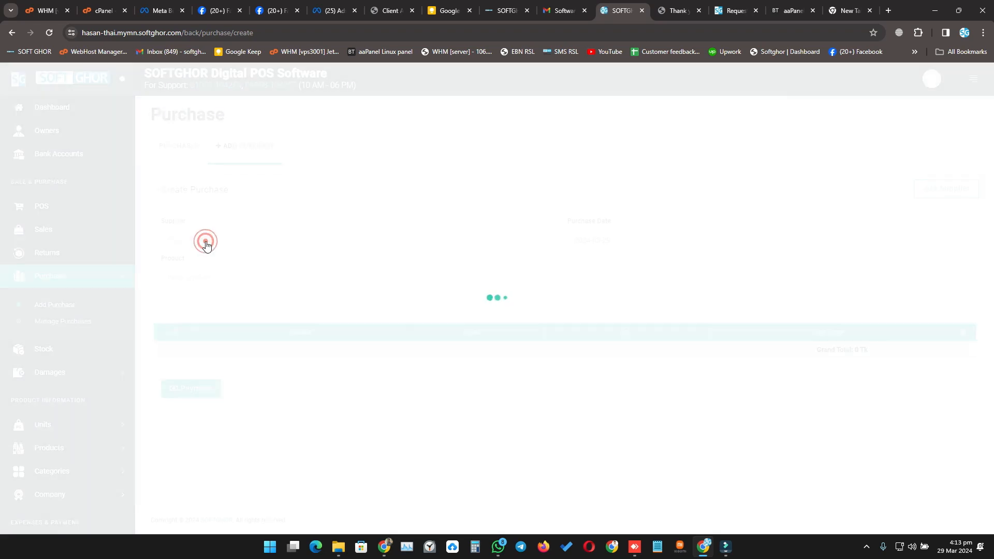
left_click(205, 240)
left_click(207, 318)
Add SS Pipe to the purchase with a quantity of 100 Feet, leaving Inc empty.
left_click(219, 280)
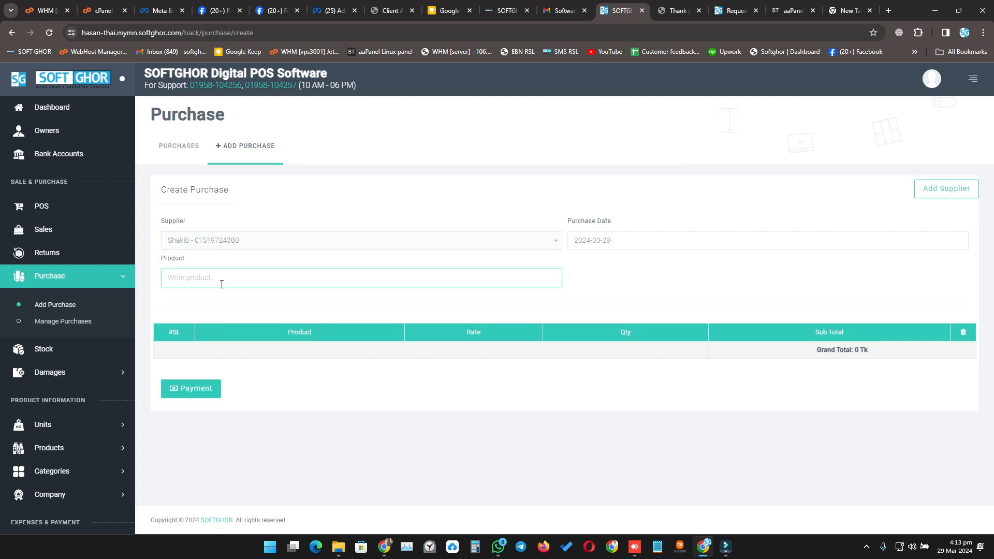
type("s")
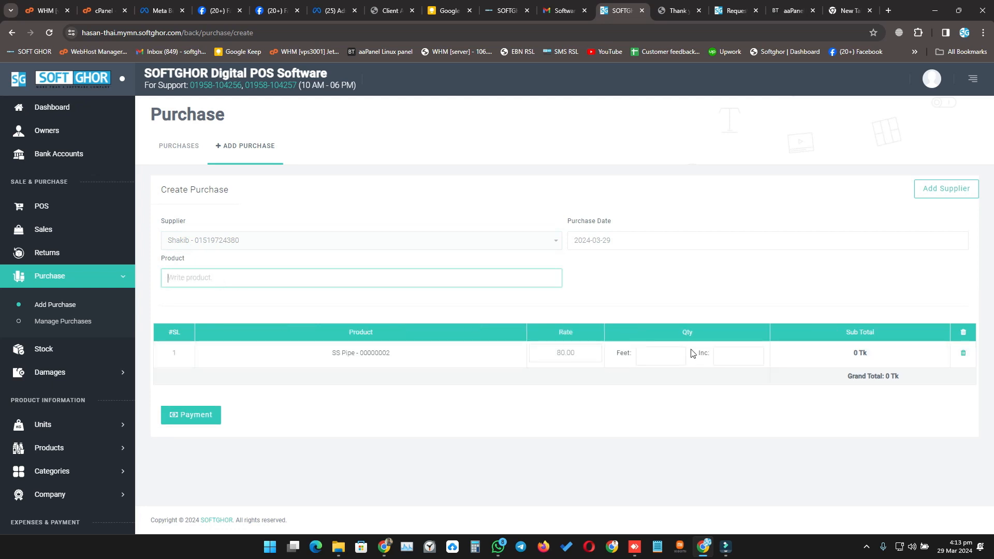
left_click(650, 360)
type("100")
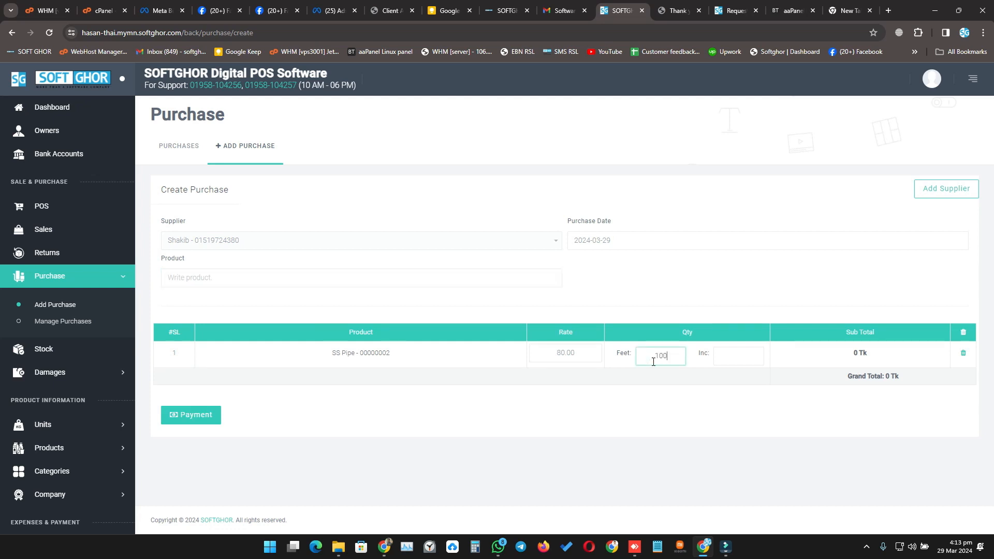
left_click(722, 398)
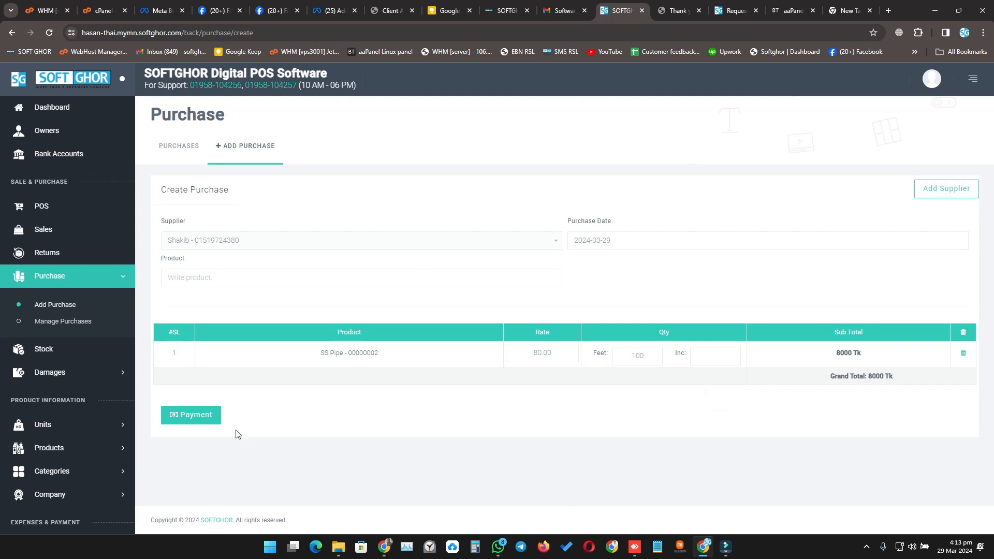
Complete the purchase on the CASH account with the pay amount left empty and check the due on the receipt.
left_click(205, 424)
left_click(521, 235)
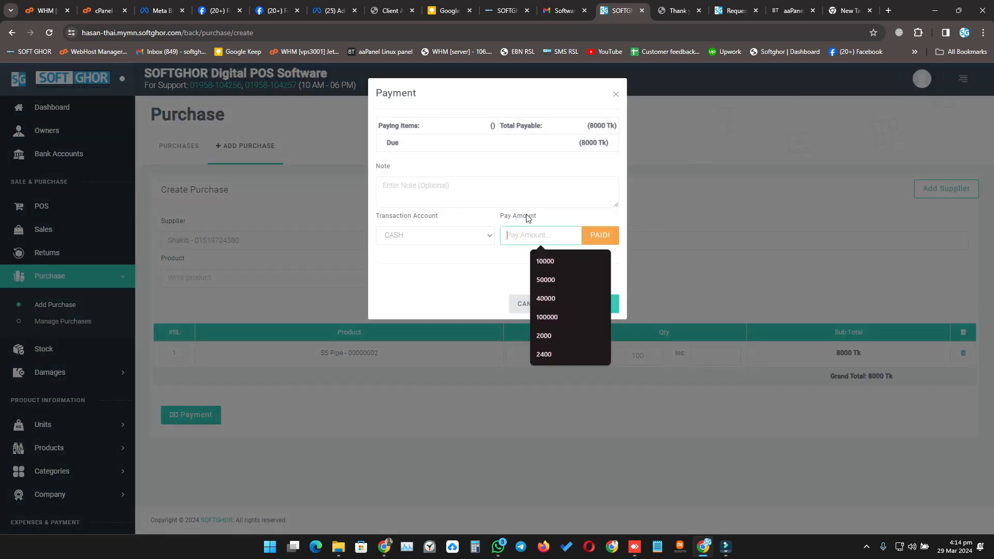
left_click(526, 215)
left_click(594, 310)
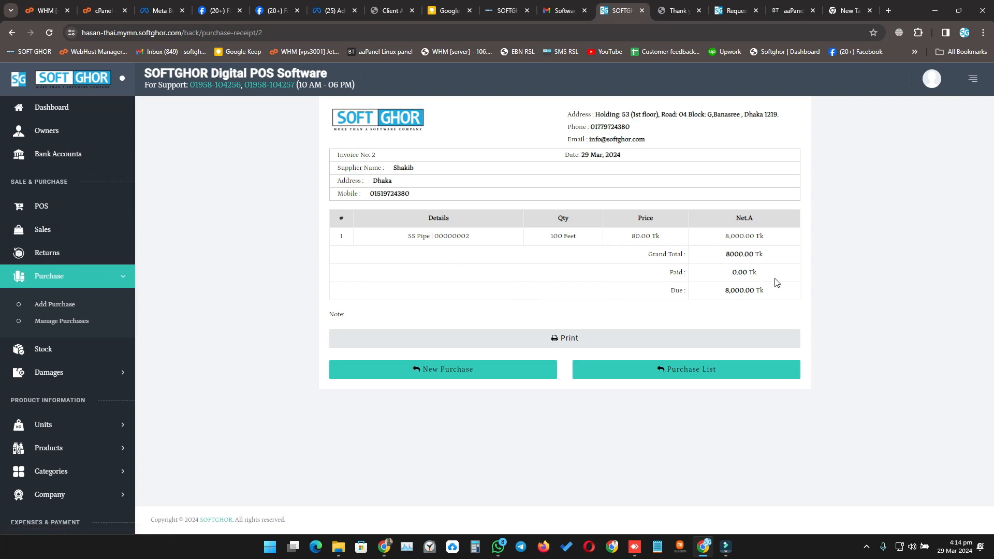
double_click(730, 295)
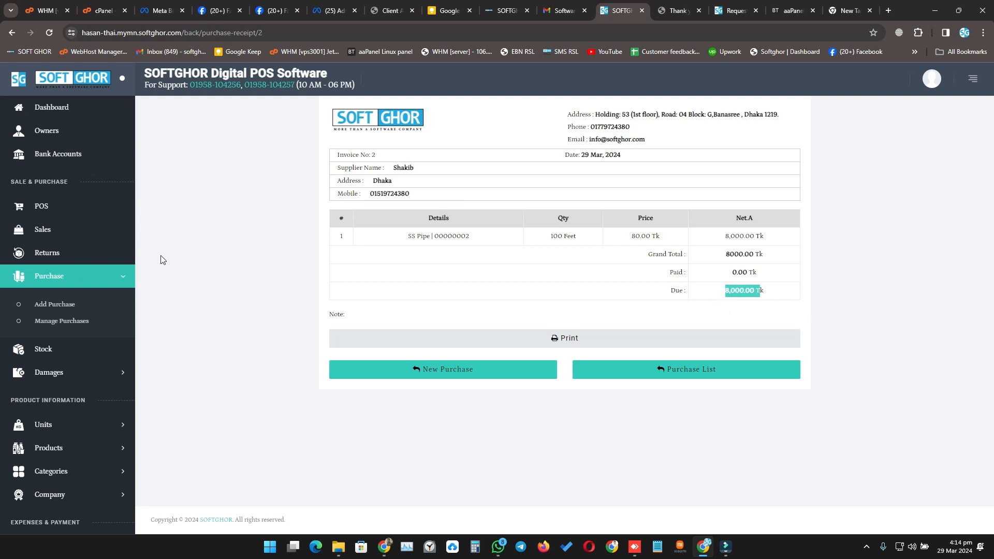
Start a POS sale and add SS Pipe with a quantity of 1 Feet 6 Inc.
left_click(54, 207)
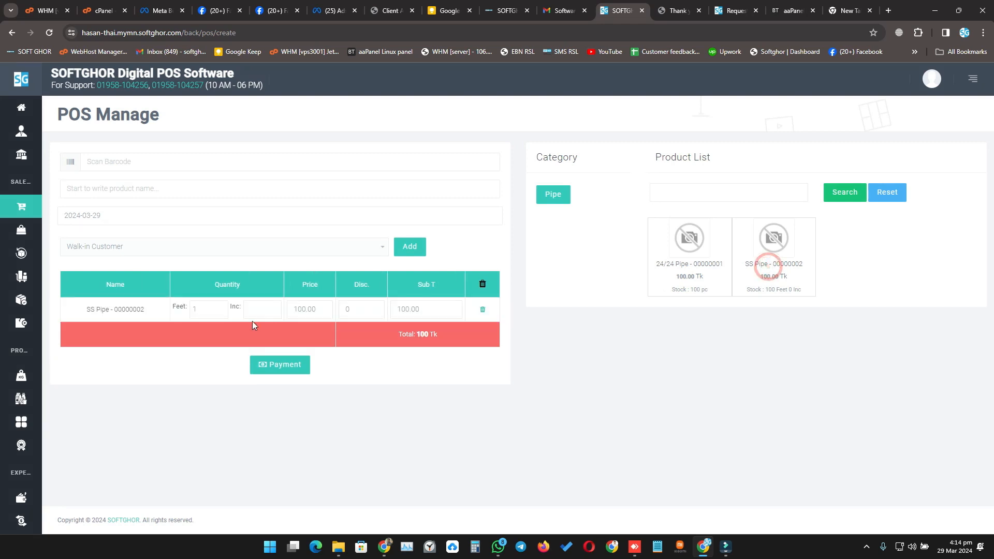
left_click(210, 312)
left_click(272, 309)
type("6")
left_click(330, 406)
Add 24/24 Pipe to the sale with a quantity of 3 pc.
left_click(702, 288)
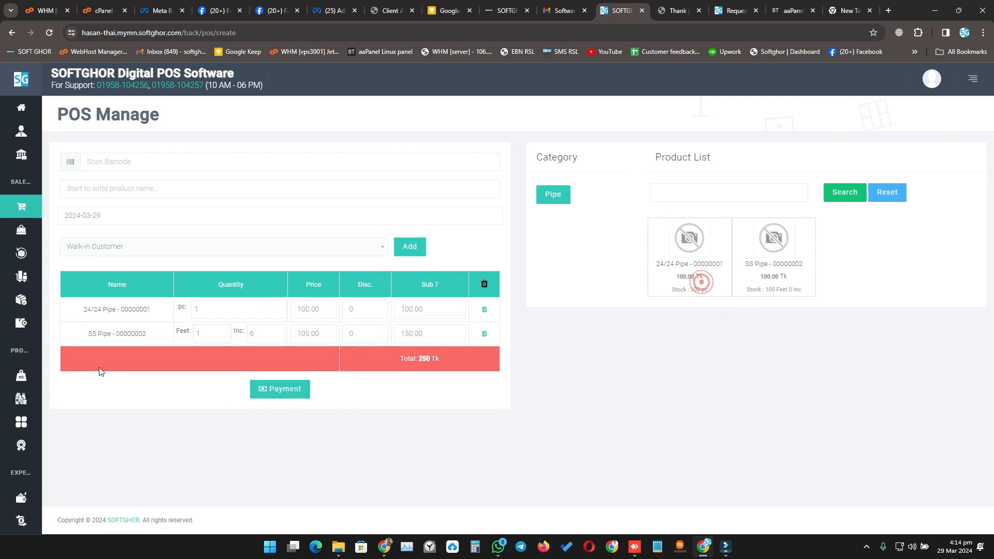
double_click(199, 310)
type("3")
left_click(129, 418)
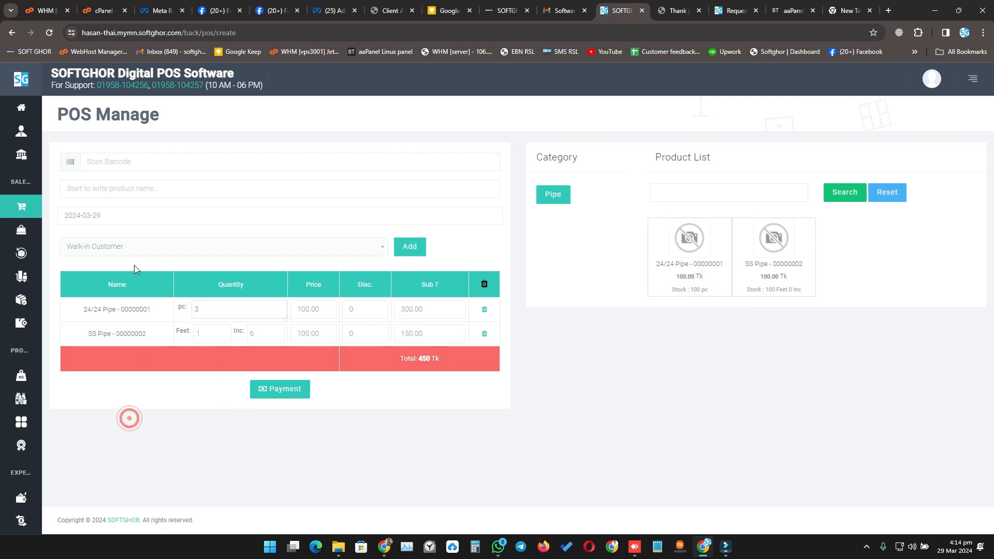
Add a new customer with a name and phone number only.
left_click(196, 242)
left_click(410, 247)
left_click(399, 140)
left_click(455, 182)
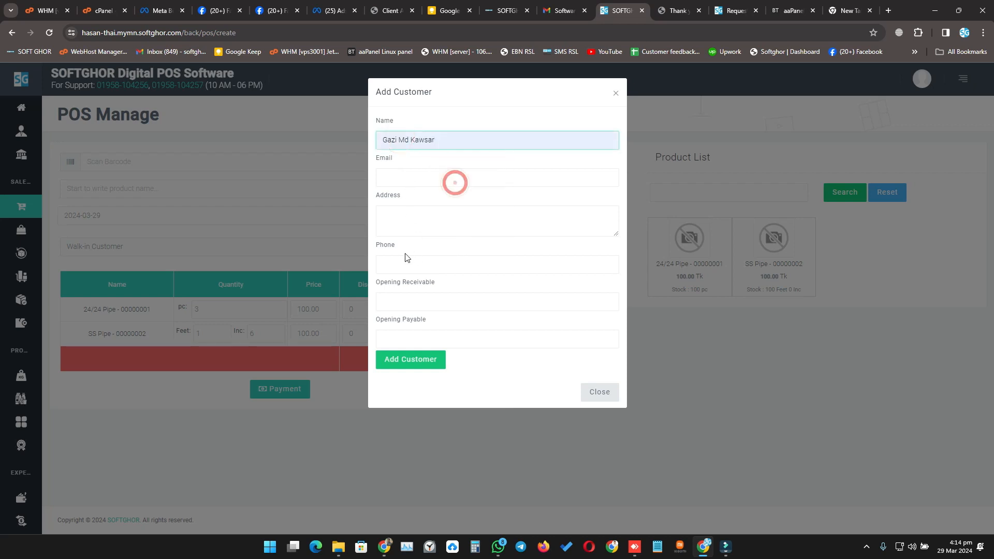
left_click(405, 264)
left_click(445, 306)
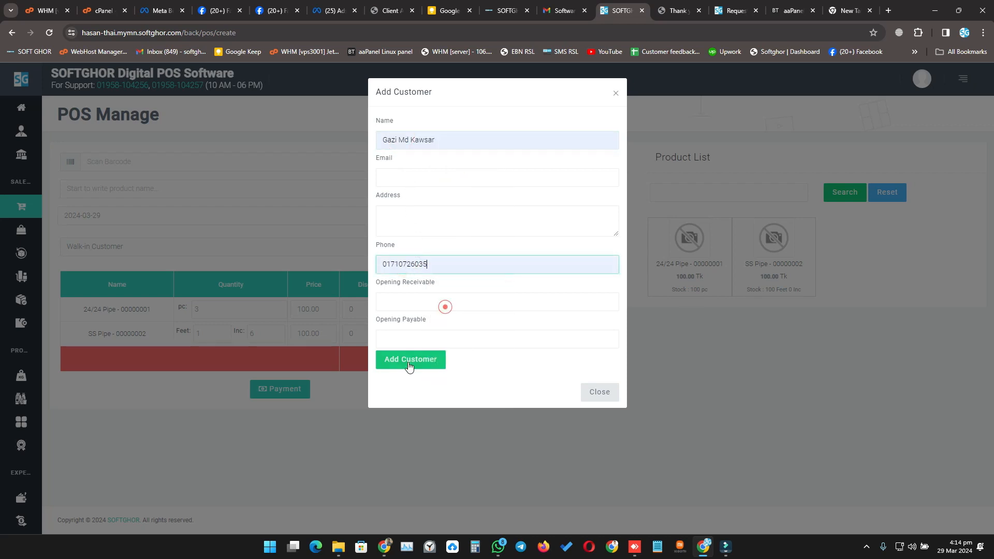
left_click(408, 361)
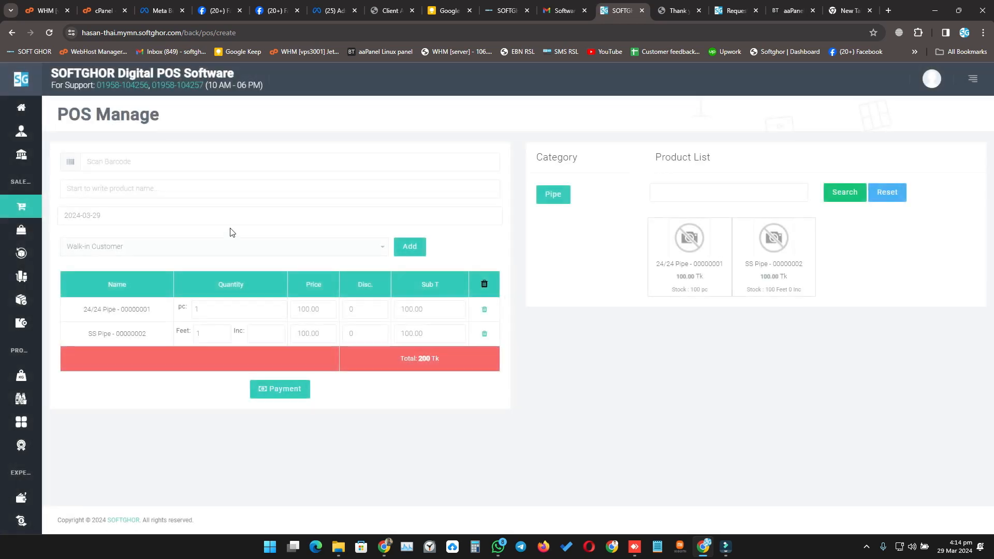
Select the newly added customer for the sale and set the quantities to 3 pc of 24/24 Pipe and 6 Inc of SS Pipe.
left_click(205, 250)
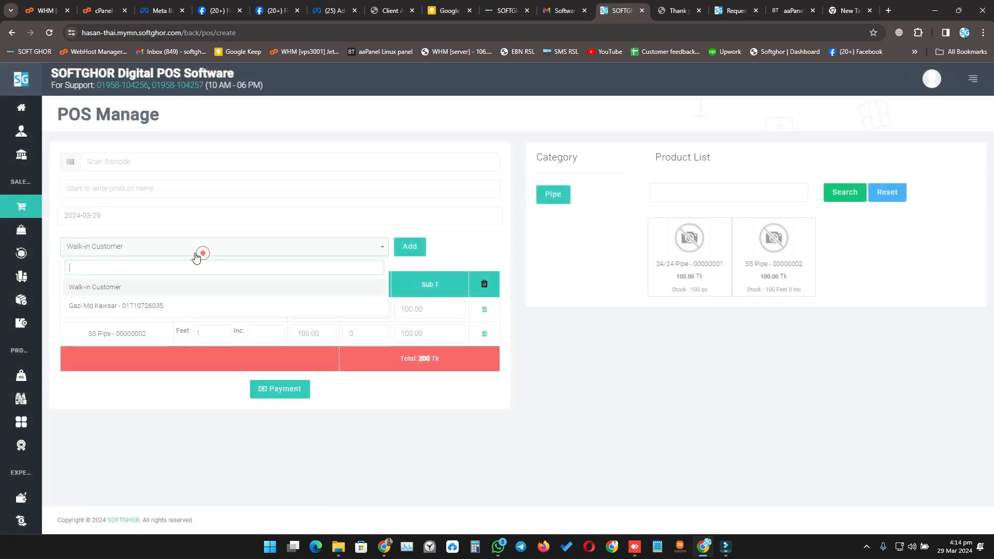
left_click(153, 304)
left_click(216, 305)
key("BackSpace")
type("3")
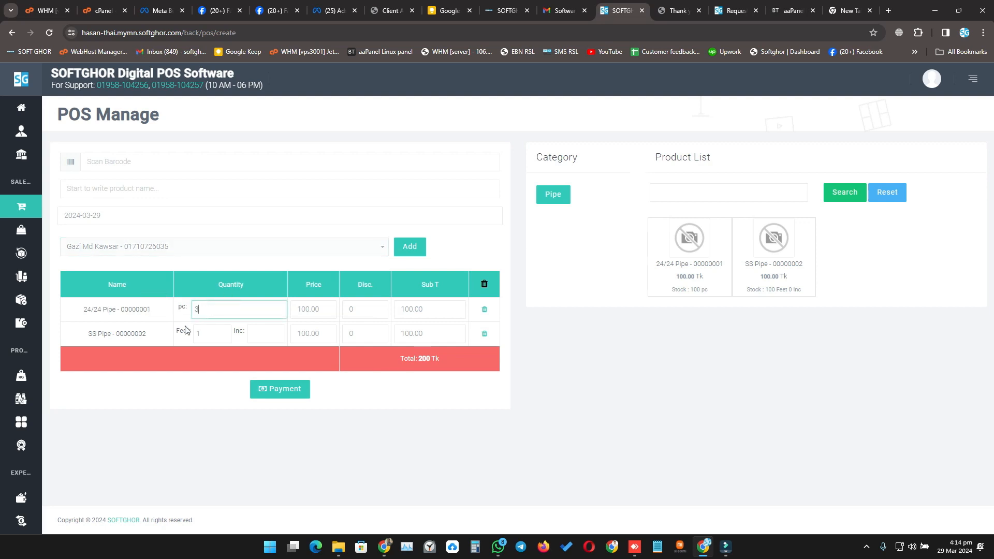
left_click(280, 333)
type("6")
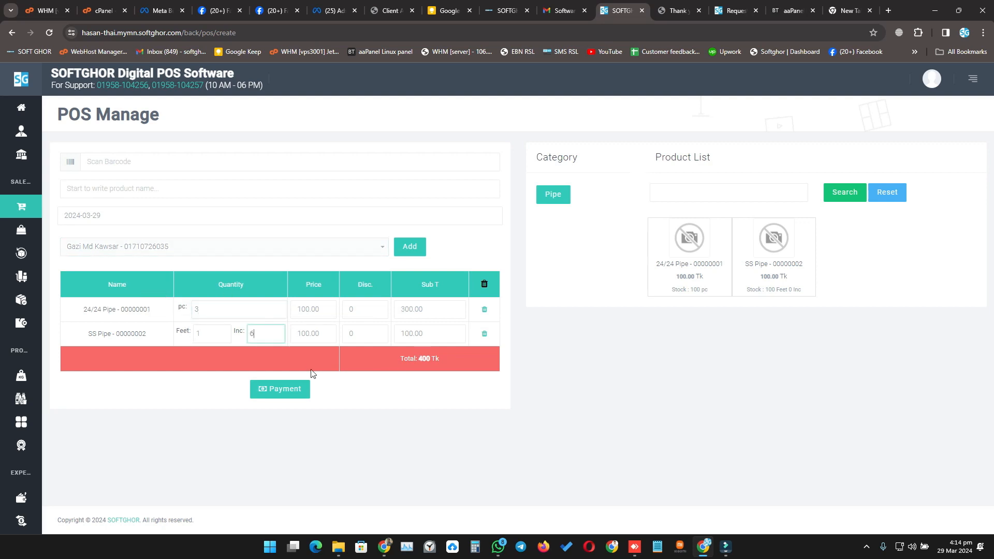
left_click(337, 390)
Enter a labour cost of 100 and a transport cost of 50 in the sale's payment details.
left_click(294, 389)
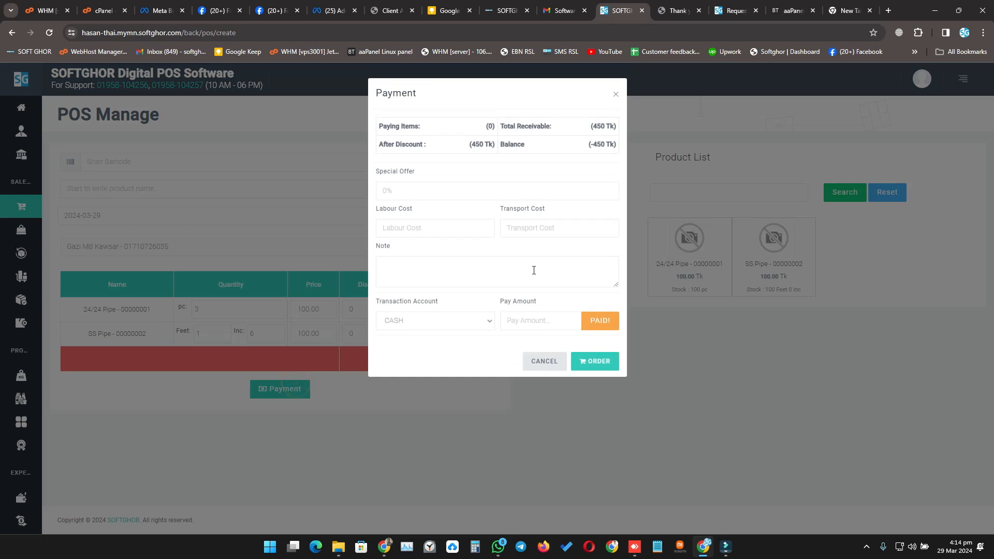
left_click(533, 319)
left_click(437, 225)
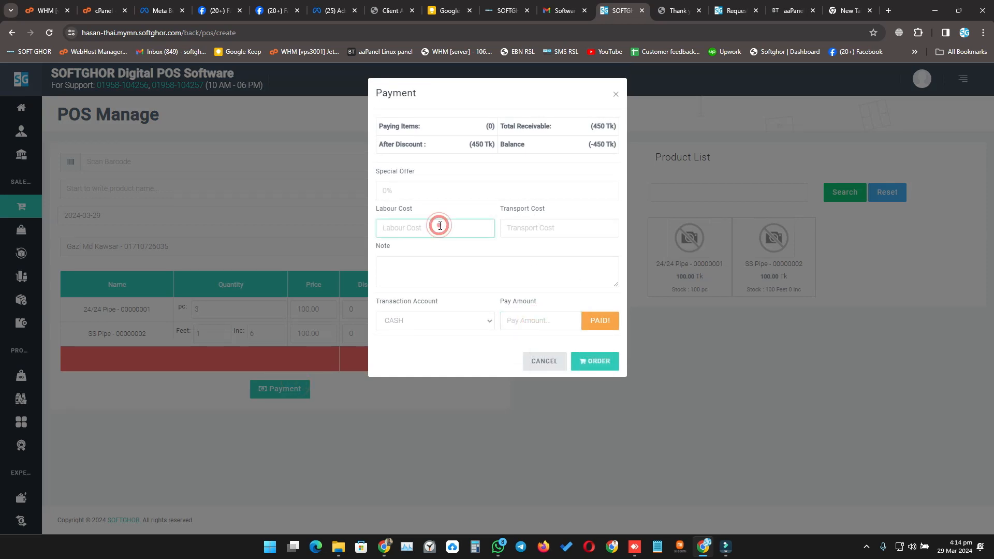
left_click(527, 226)
left_click(435, 228)
type("100")
left_click(554, 227)
type("50")
left_click(513, 252)
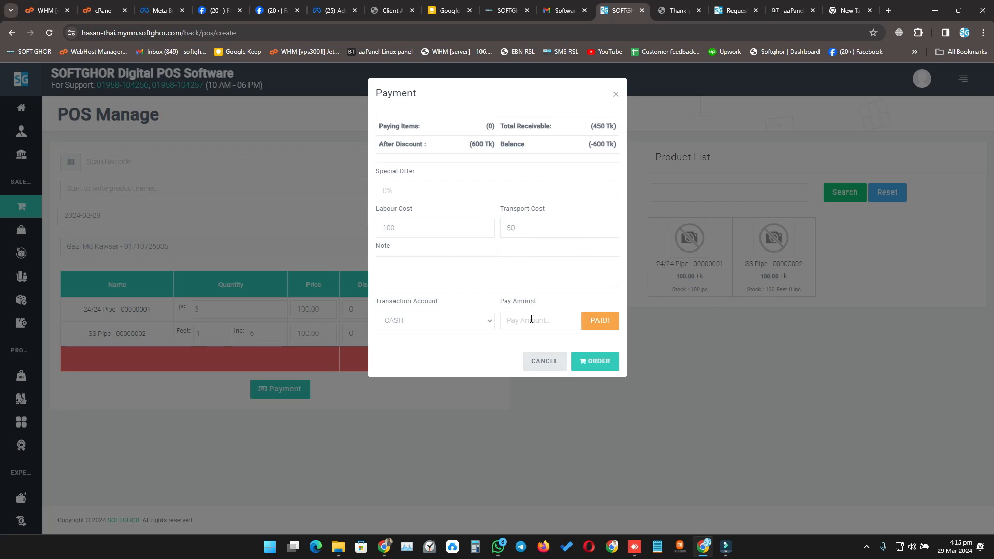
Leave the pay amount empty and place the order on the CASH account.
left_click(558, 325)
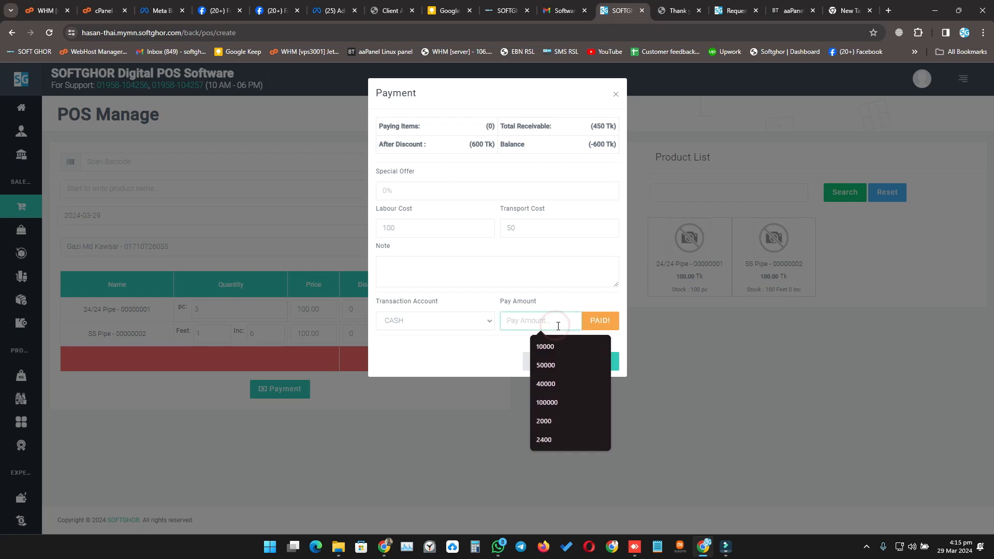
left_click(481, 342)
left_click(588, 364)
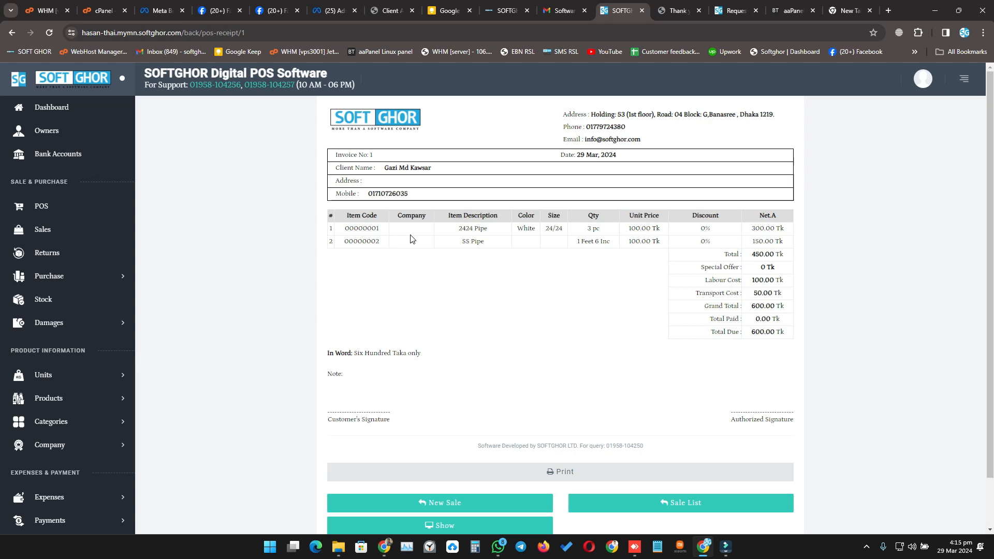
Examine the sales invoice, going through the first item's description, color, size, quantity, unit price, discount and net amount.
left_click_drag(458, 230, 529, 229)
left_click(545, 228)
left_click_drag(593, 229, 570, 230)
left_click(598, 232)
left_click_drag(652, 227, 651, 226)
left_click(650, 226)
left_click(703, 228)
double_click(761, 231)
scroll(699, 253, "down", 2)
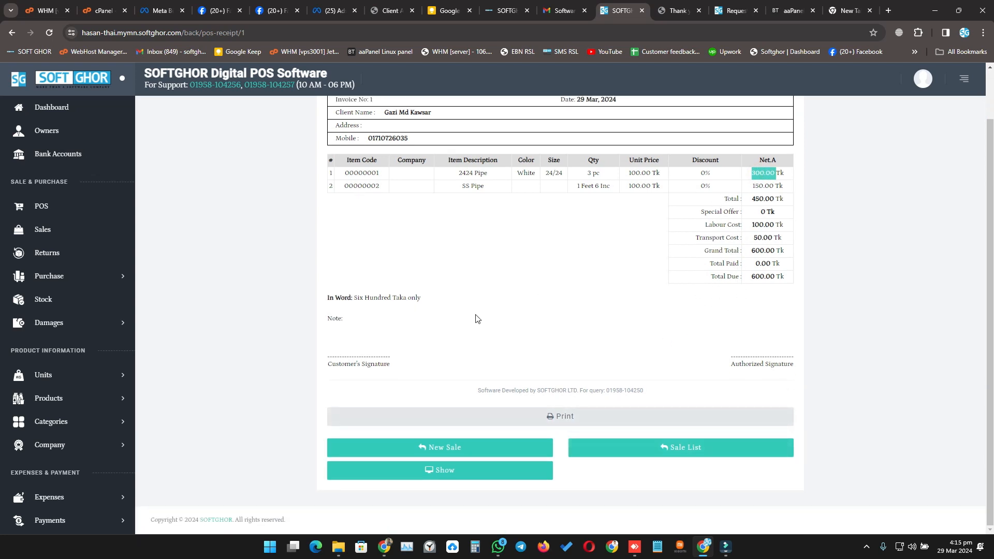
Look over the whole sales invoice, from the company header and client details to the totals and signature lines.
scroll(475, 318, "up", 2)
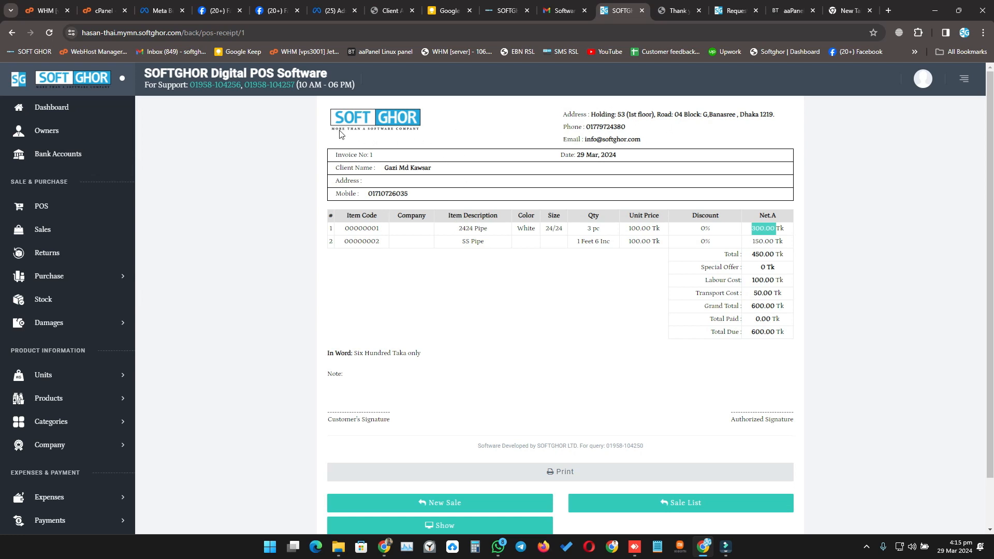
scroll(73, 284, "down", 10)
scroll(97, 321, "up", 10)
scroll(83, 349, "down", 3)
scroll(70, 403, "up", 3)
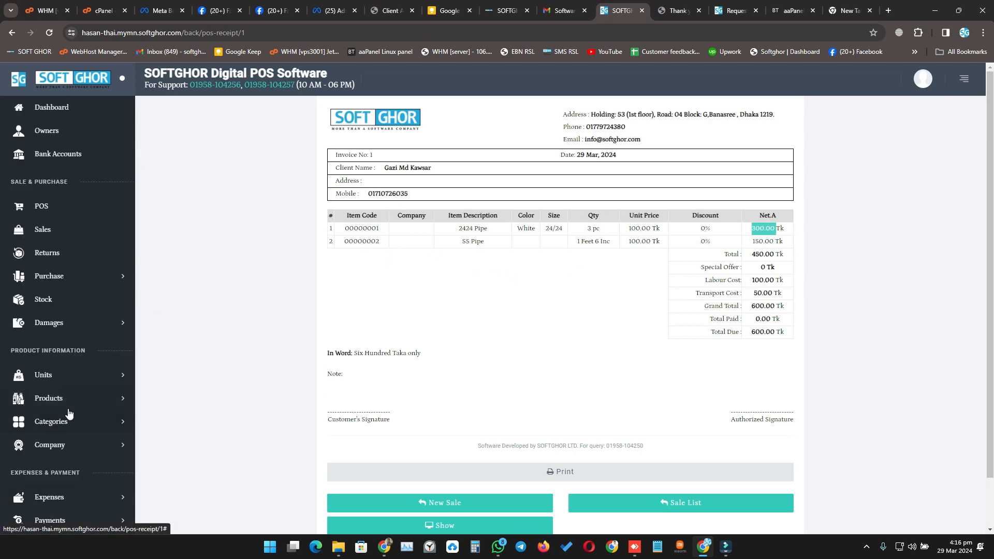
Examine the new product form, including its company selection, the Add Company dialog and the color and size fields, without entering anything.
left_click(61, 398)
left_click(67, 426)
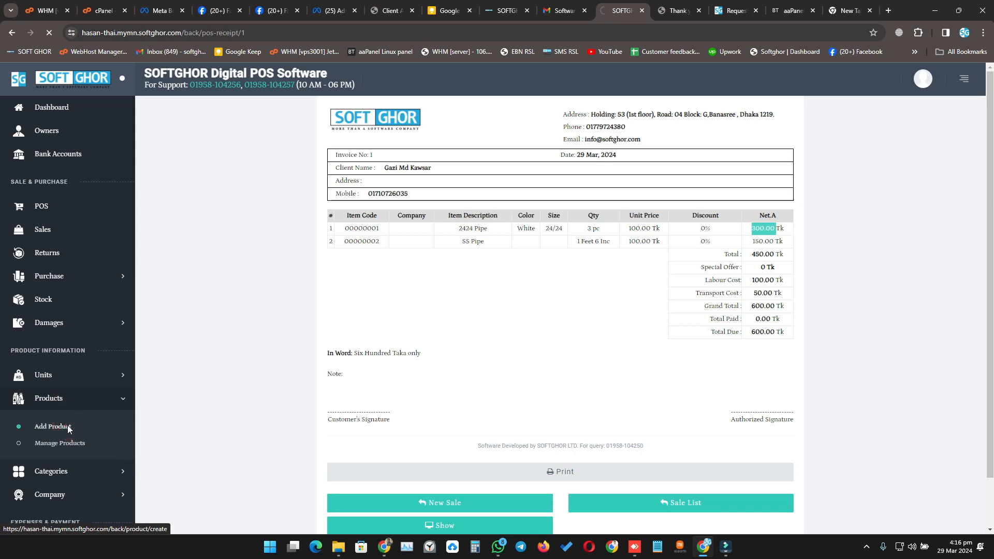
scroll(161, 266, "down", 2)
left_click(182, 256)
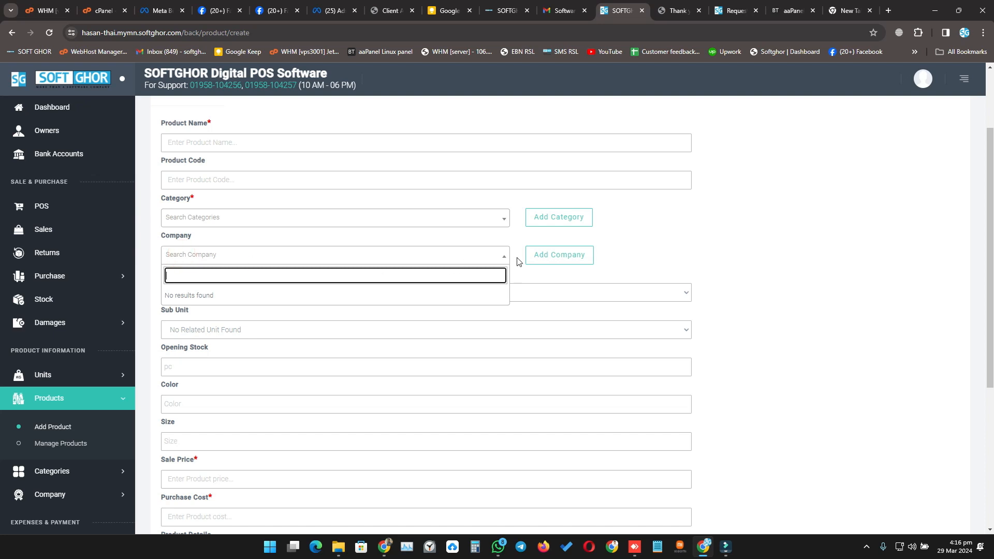
left_click(546, 255)
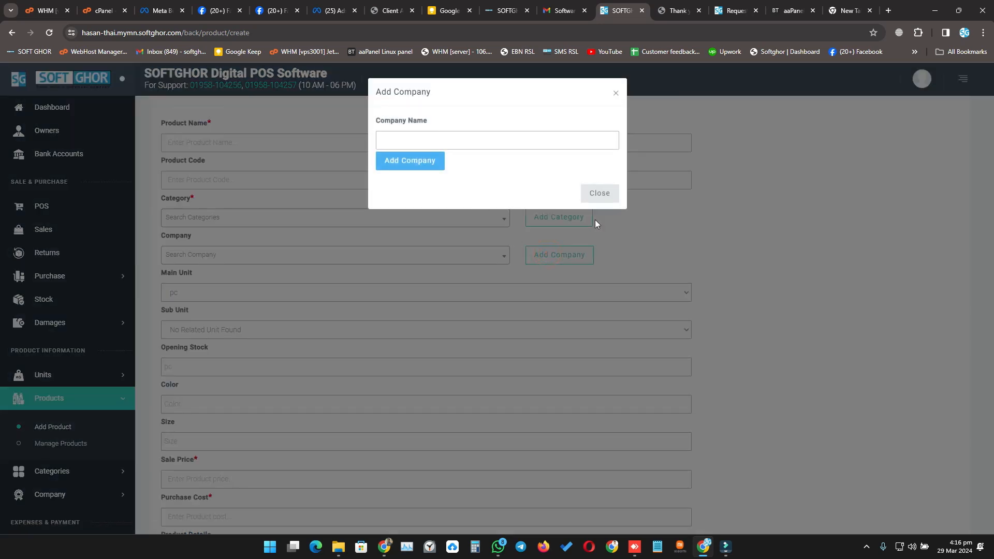
left_click(602, 193)
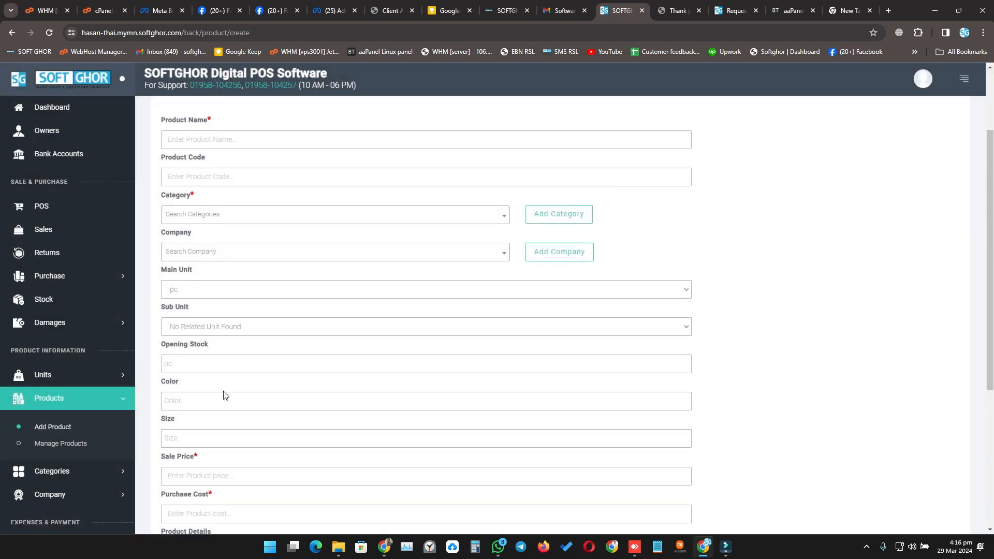
scroll(221, 394, "down", 1)
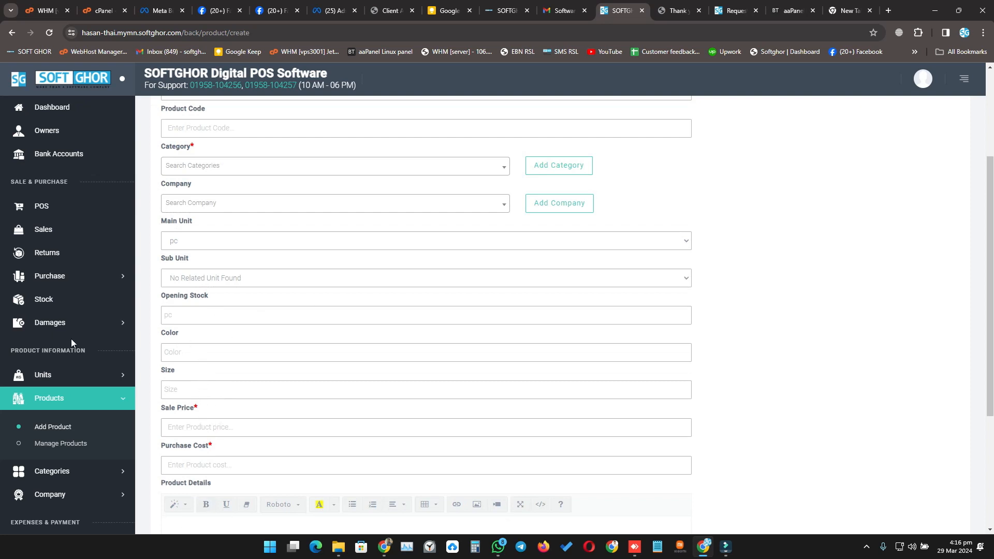
View the sales list and reopen the receipt of invoice 1 from it.
left_click(54, 234)
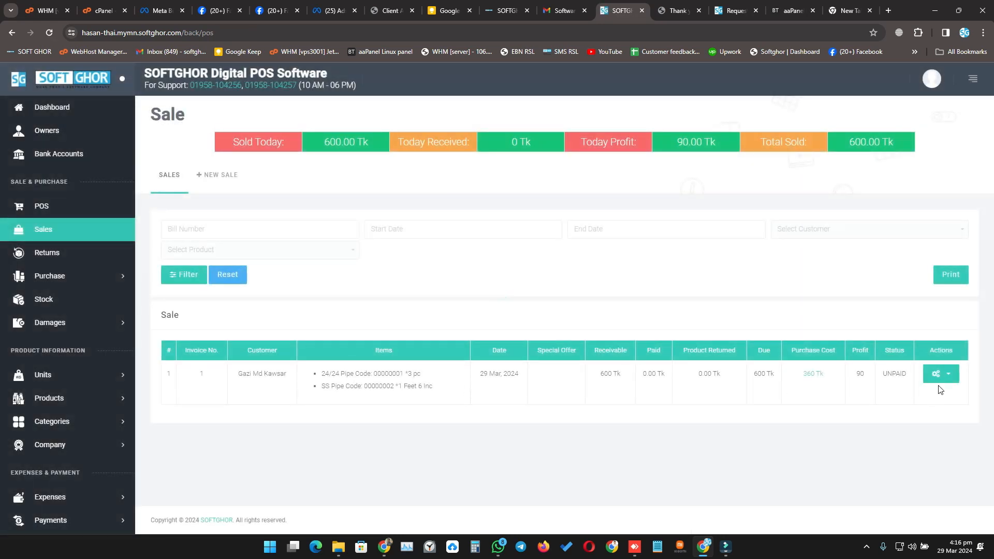
left_click(940, 377)
left_click(937, 224)
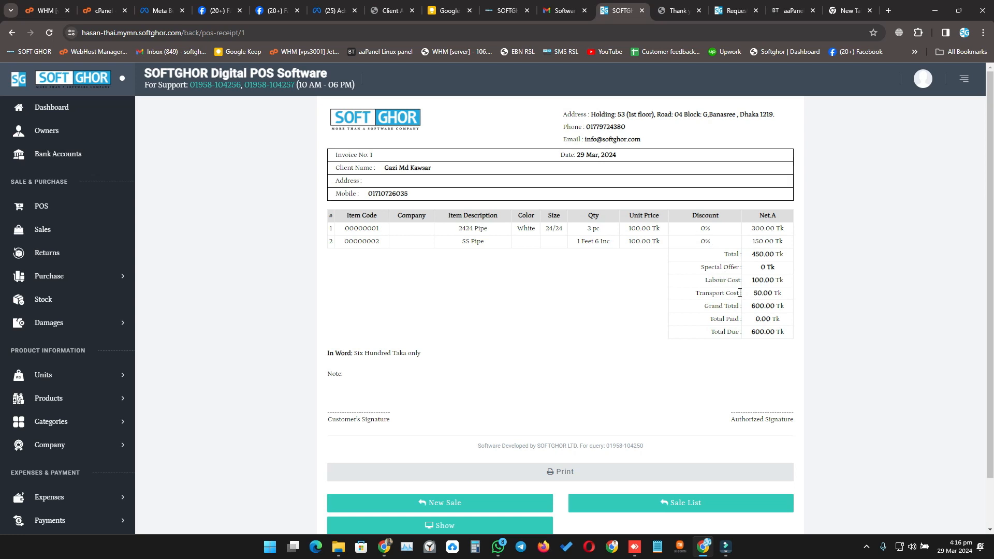
Start a new POS sale for the existing named customer and add 24/24 Pipe and SS Pipe to it.
left_click(45, 206)
left_click(178, 249)
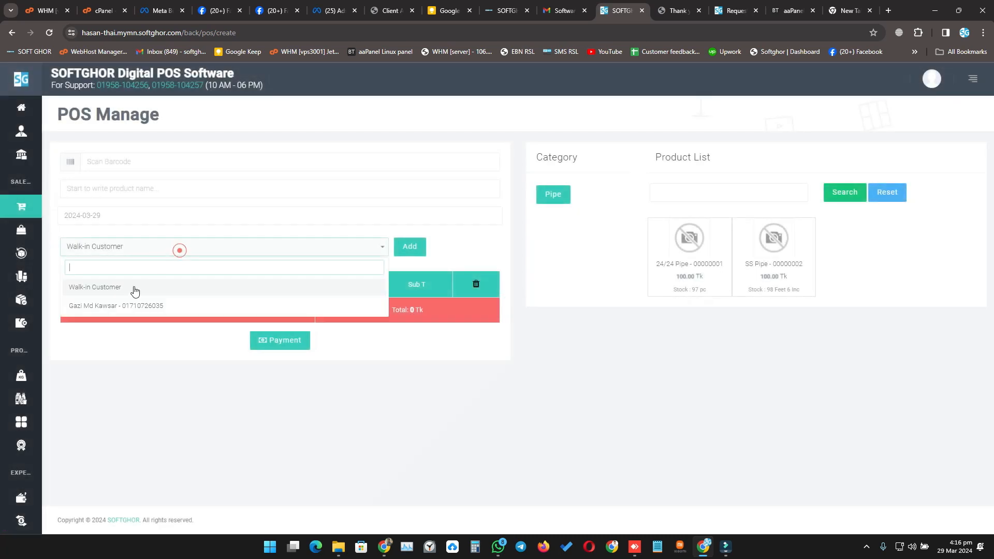
left_click(128, 309)
left_click(693, 274)
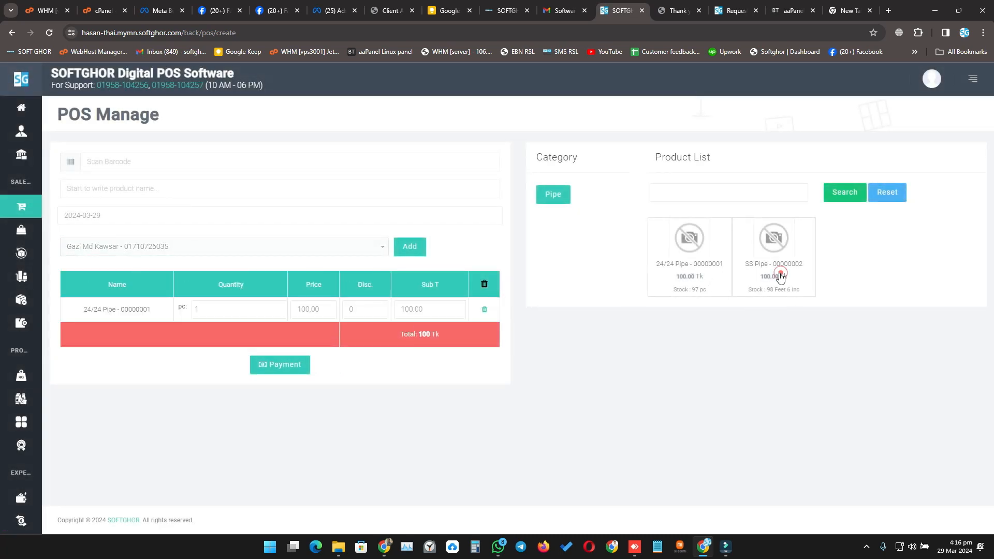
left_click(777, 274)
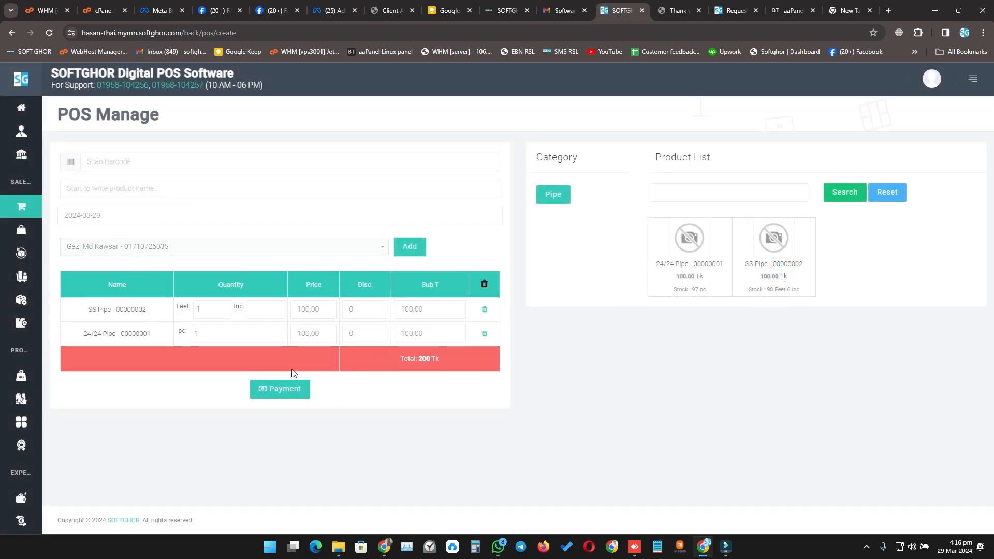
Apply a special offer of 10% in the sale's payment details.
left_click(281, 388)
left_click(427, 198)
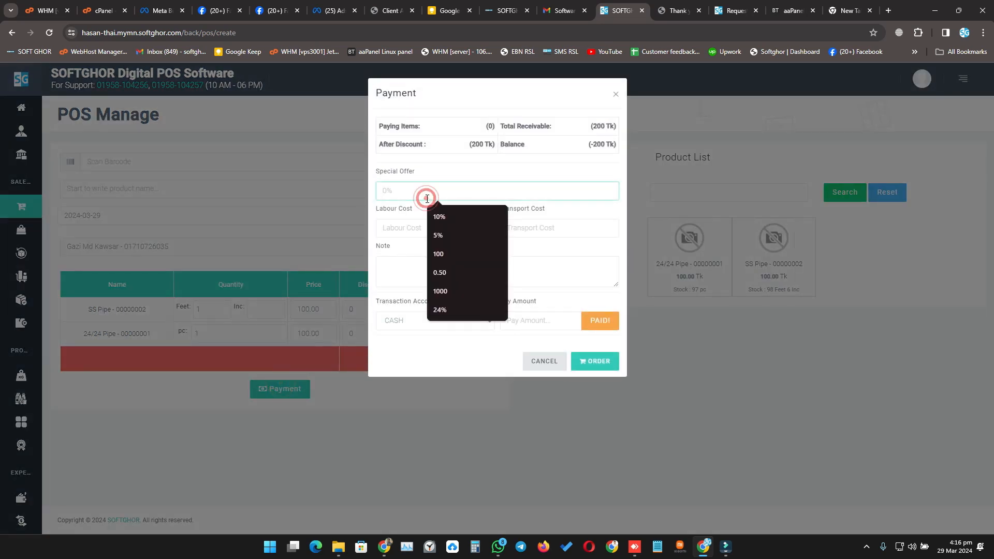
type("10")
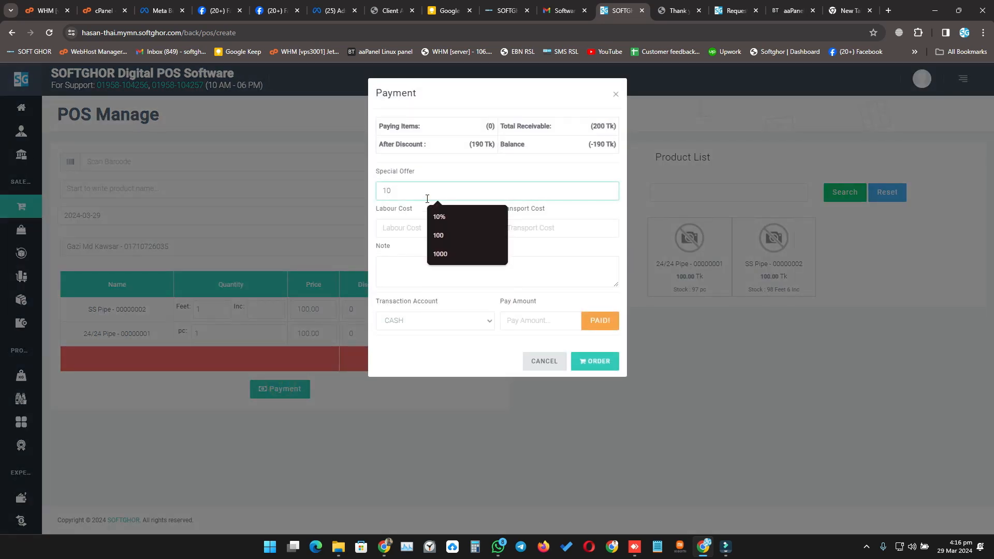
left_click(422, 176)
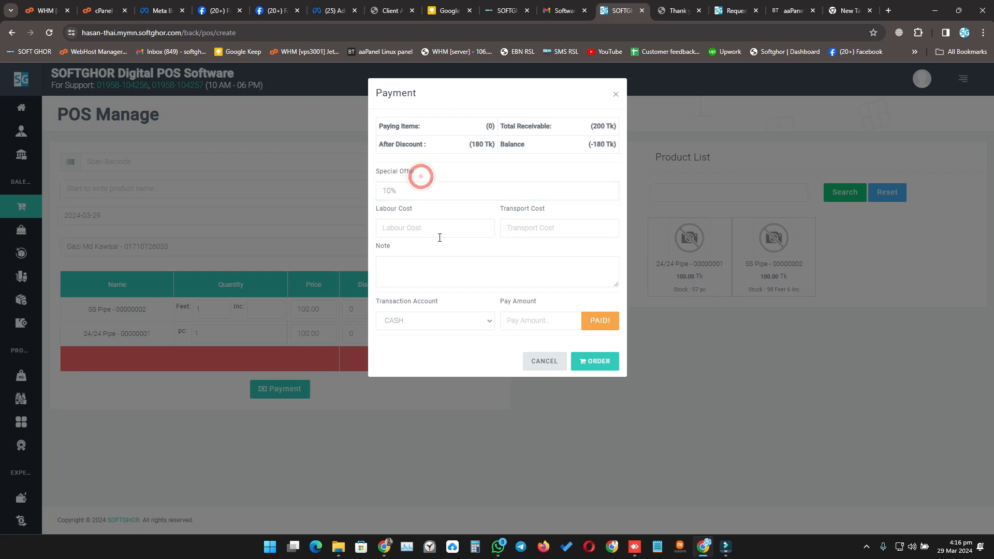
Enter a labour cost of 50 and a transport cost of 20, and place the order on the CASH account without a pay amount.
left_click(435, 227)
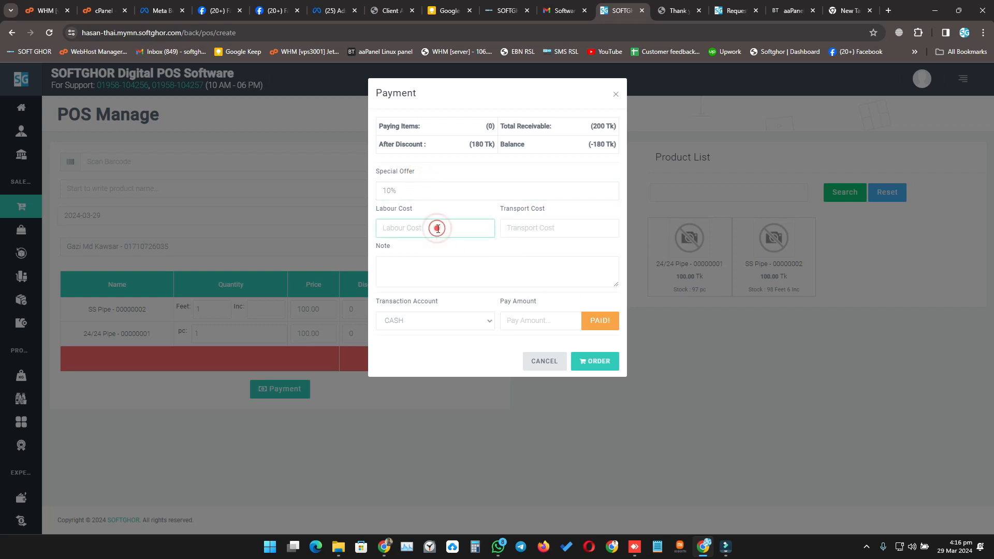
type("50")
left_click(523, 228)
type("20")
left_click(511, 252)
left_click(596, 363)
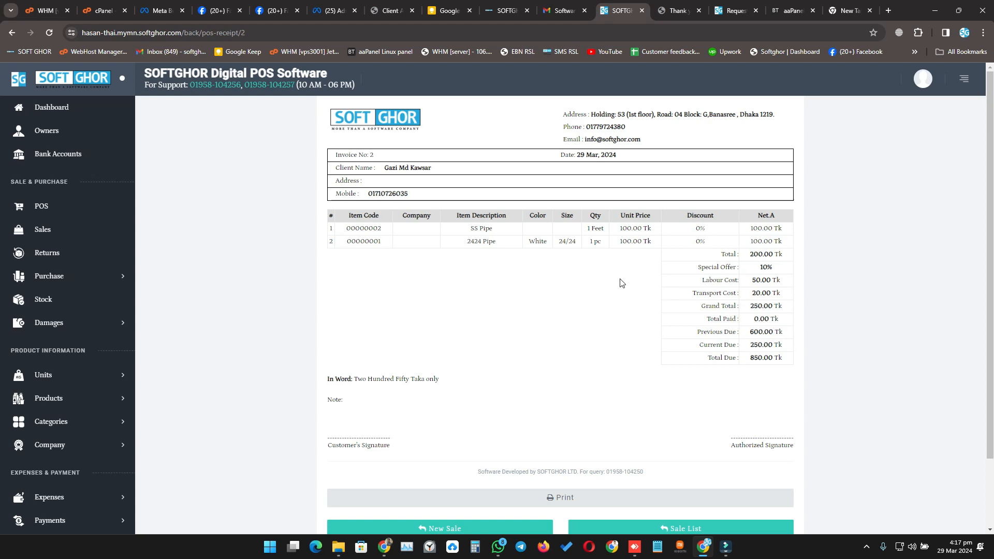
Look over the new sale's invoice, including the special offer, added costs and the previous, current and total due.
scroll(164, 248, "down", 2)
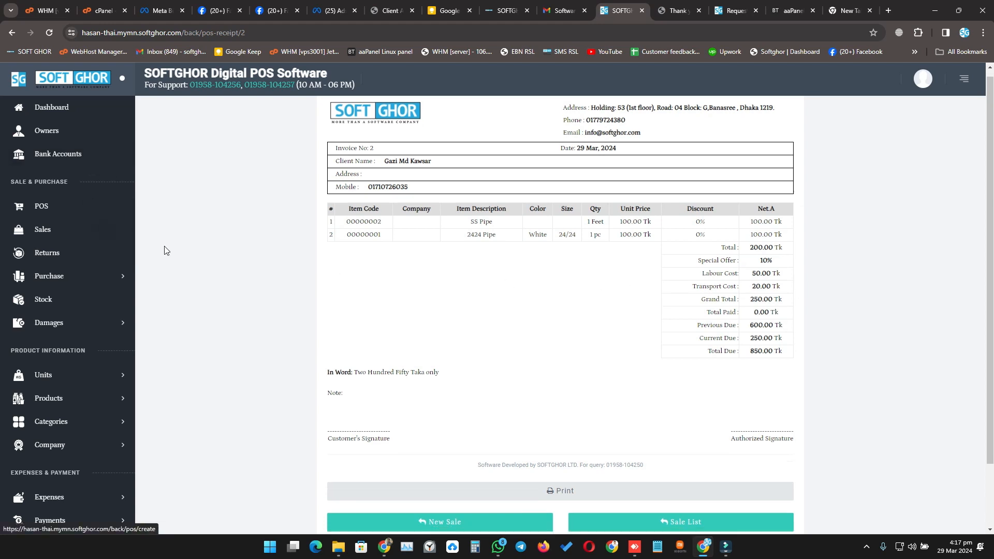
scroll(50, 393, "down", 4)
scroll(67, 365, "up", 5)
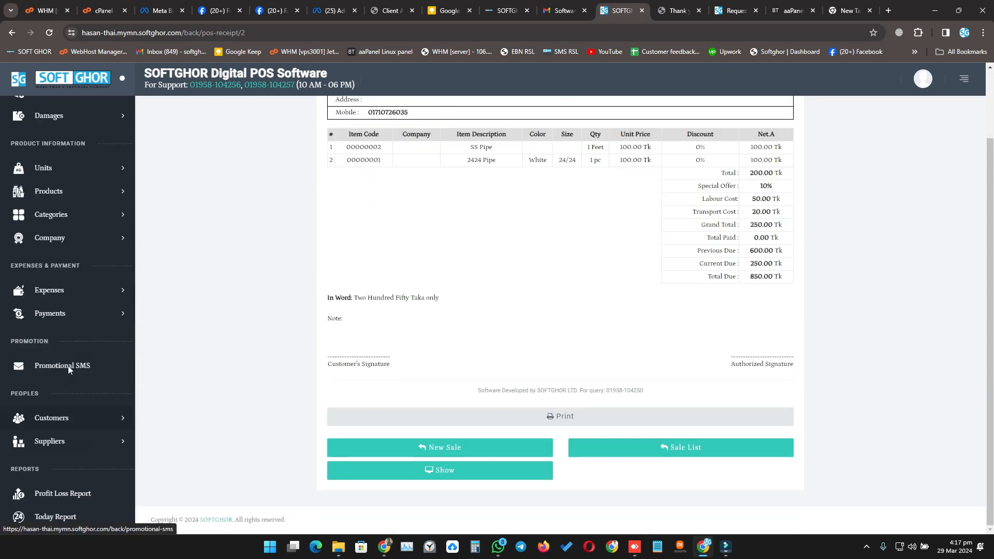